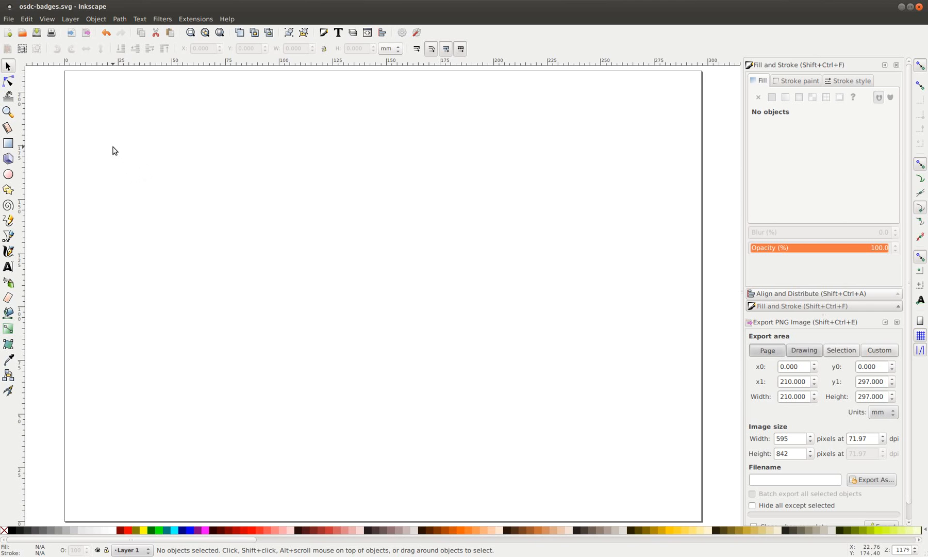
Import osdc.png as an embedded image and move the koala to the left of the page
click(70, 34)
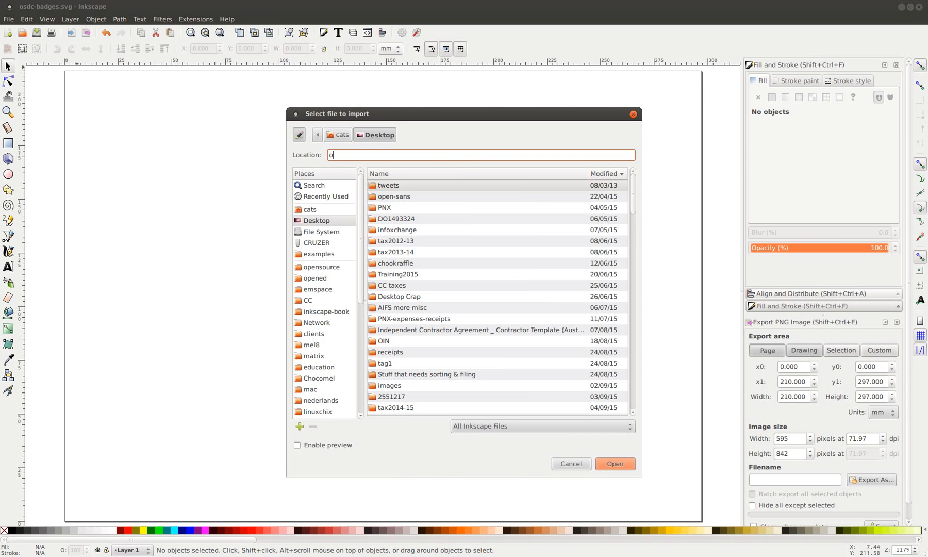
text(o)
key(Escape)
text(sdc.png)
click(614, 463)
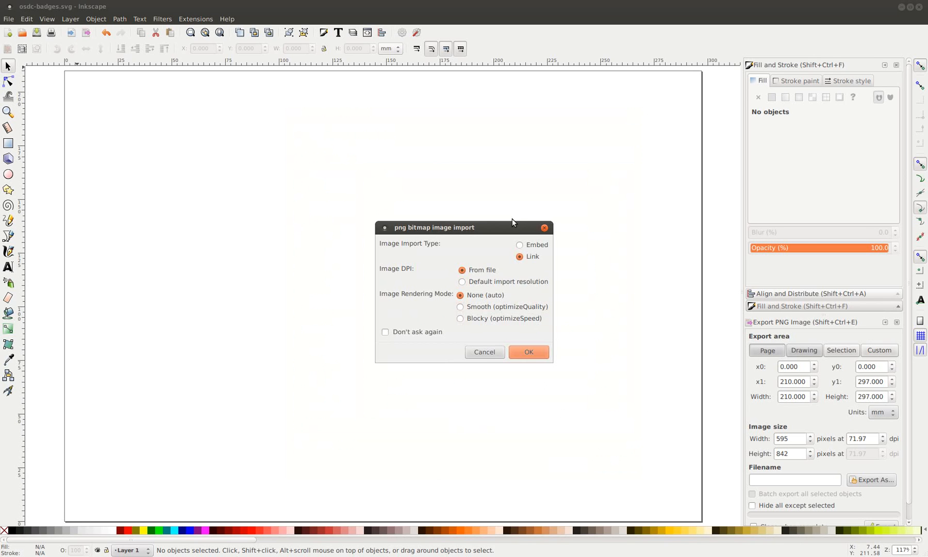
click(534, 246)
click(529, 351)
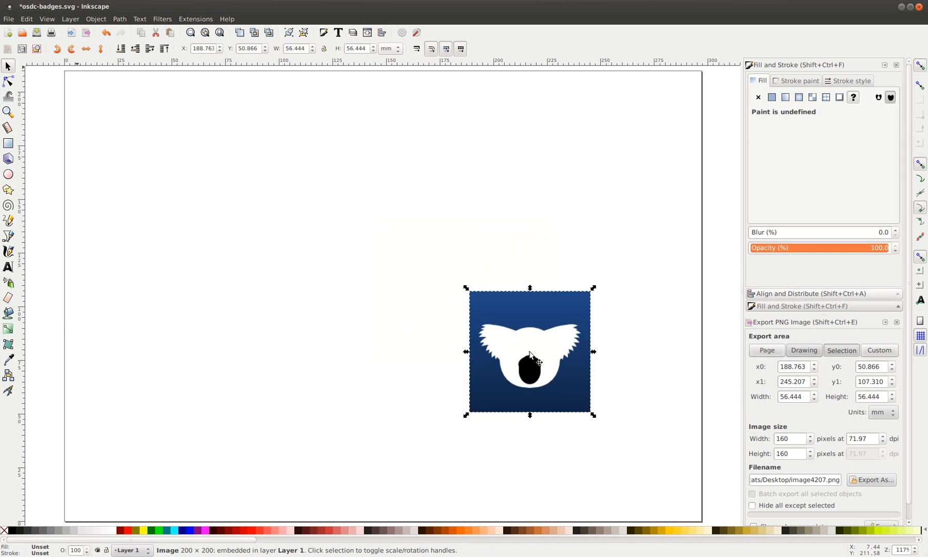
drag(557, 331, 232, 205)
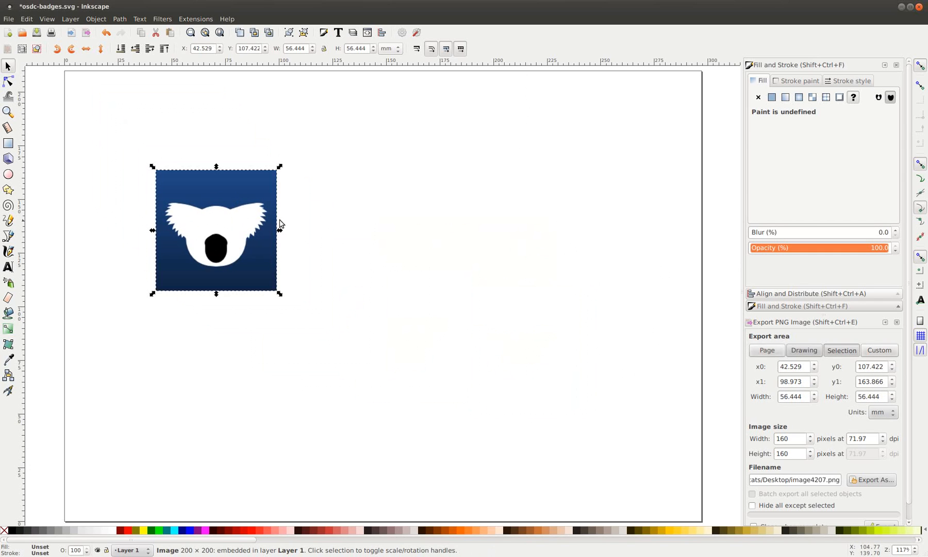
click(330, 216)
Import osdc2015-speaking.png and place the badge at the page's top right
click(71, 33)
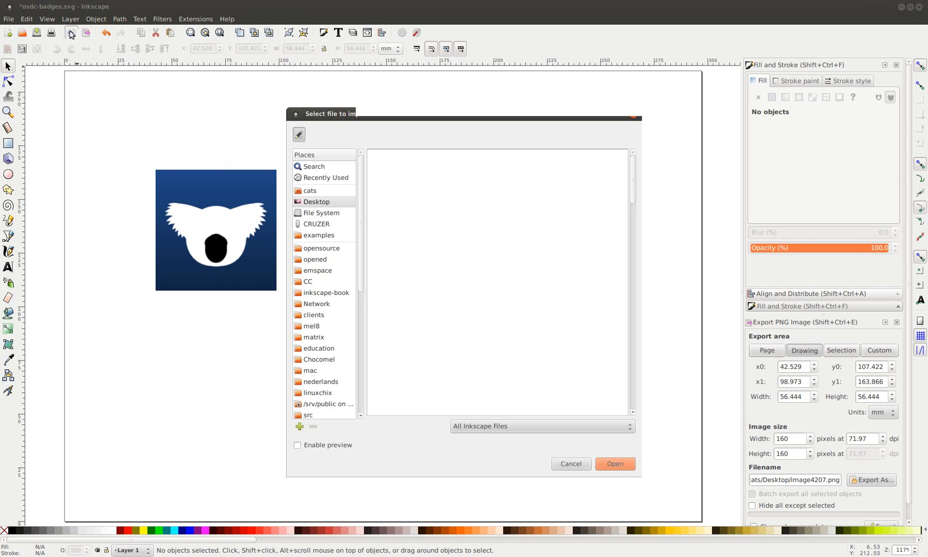
text(osdc)
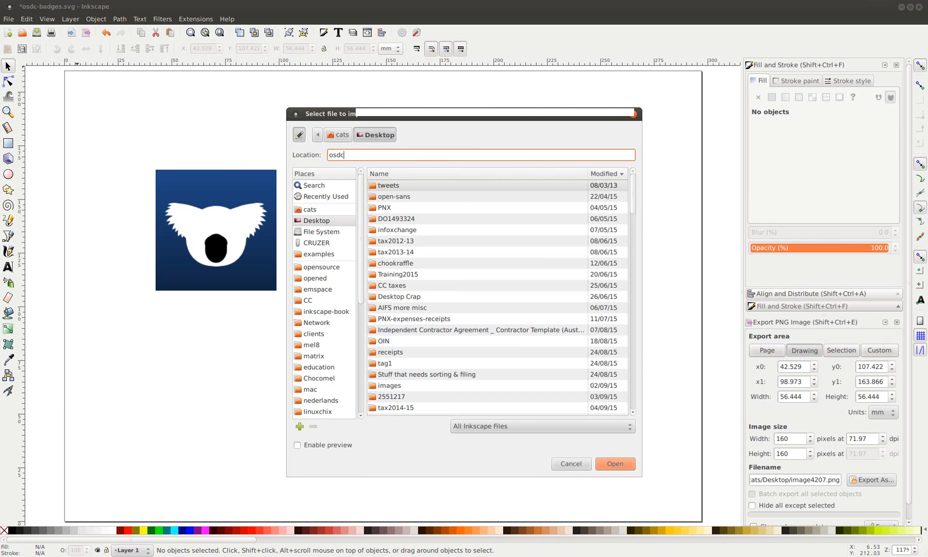
click(408, 170)
click(615, 462)
click(537, 351)
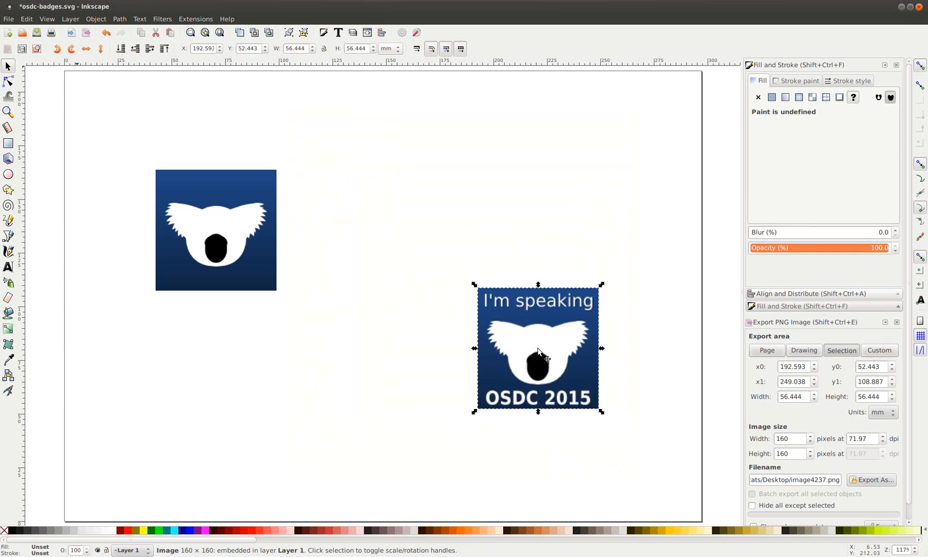
drag(538, 350, 628, 153)
Stamp copies of the plain koala into a two-column, three-row grid at the page's left
drag(213, 264, 140, 185)
key(space)
mouse_move(140, 185)
mouse_down()
mouse_move(137, 477)
mouse_move(267, 184)
mouse_move(295, 188)
mouse_move(296, 471)
mouse_up()
key(space)
key(space)
key(space)
key(space)
click(412, 434)
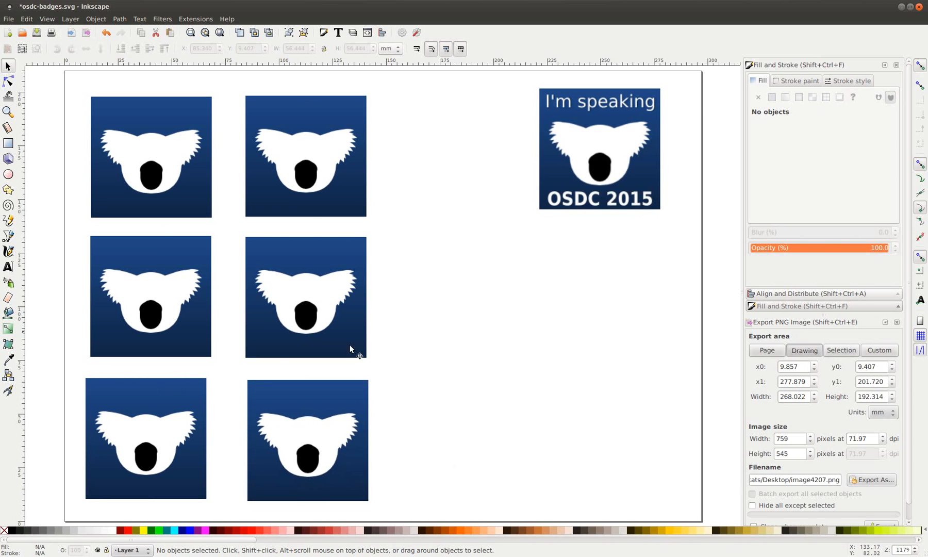
click(8, 267)
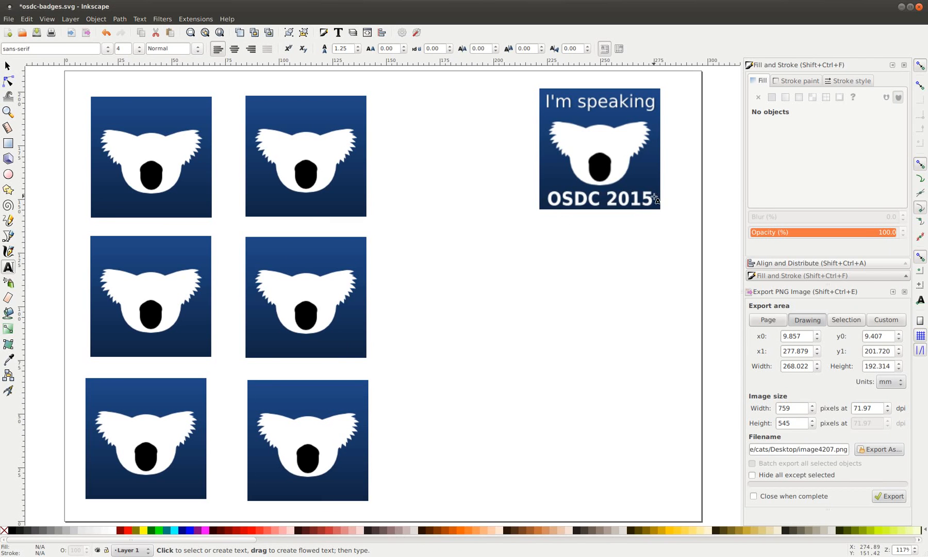
Write 'OSDC 2015' on the top-left koala in bold DejaVu Sans
click(105, 202)
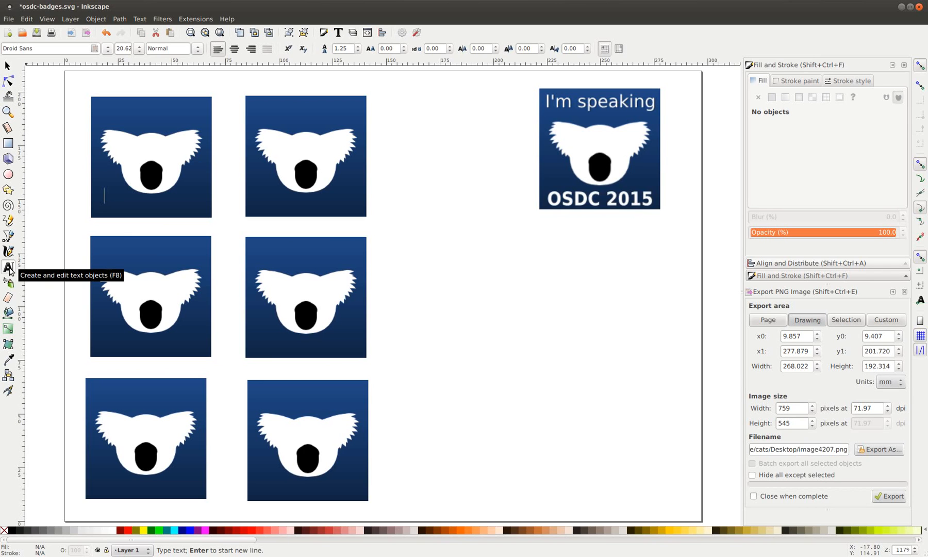
text(OS)
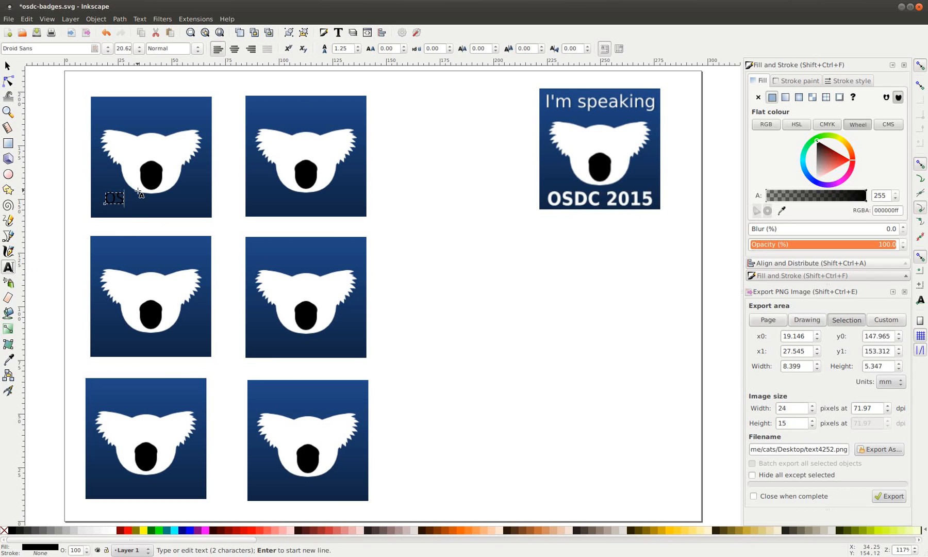
text(DC 2015)
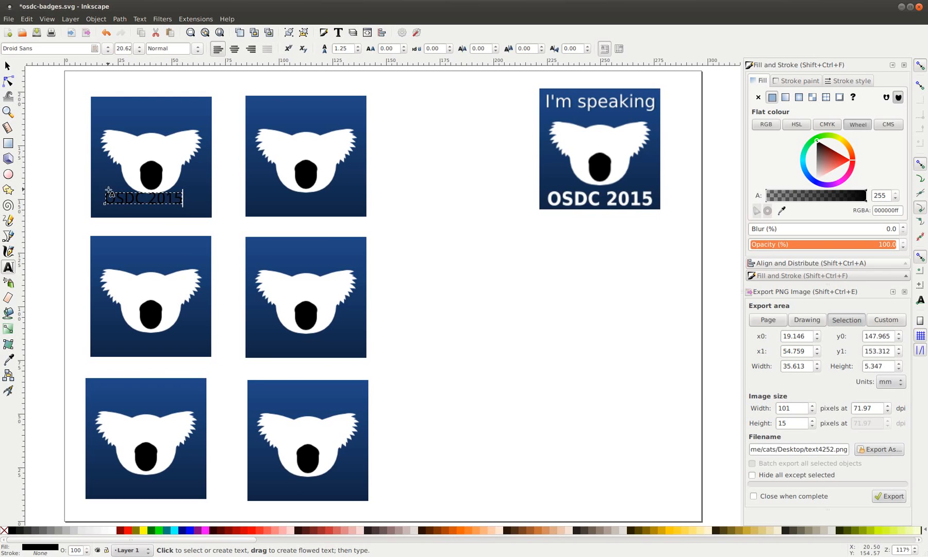
triple_click(127, 199)
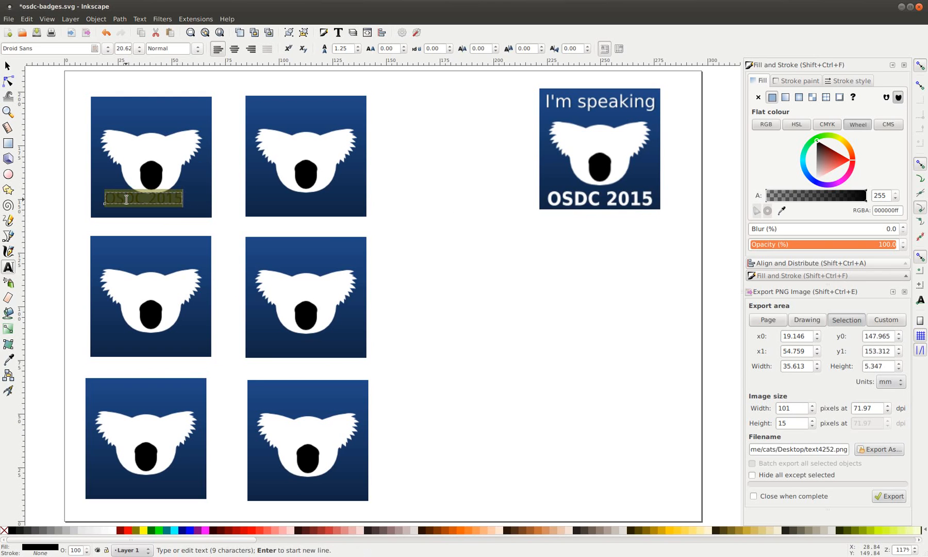
click(71, 52)
text(dej)
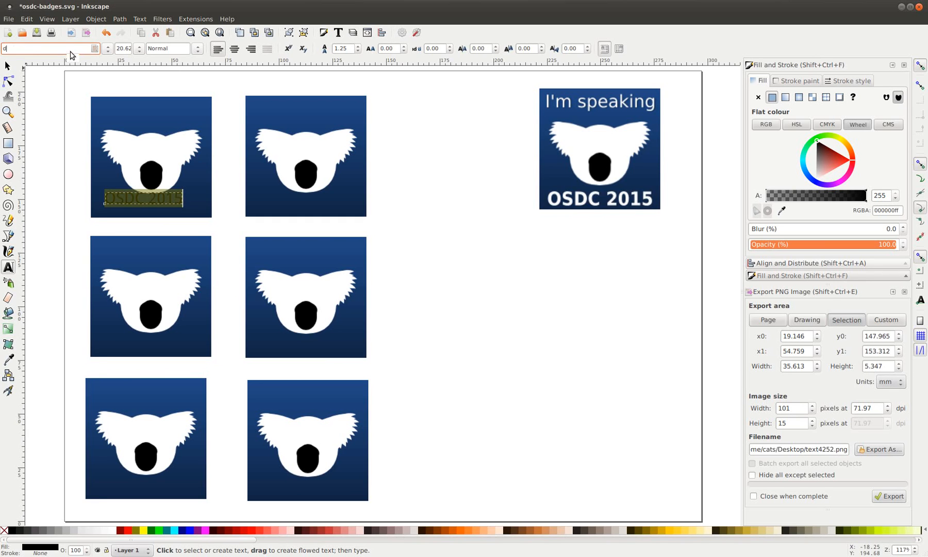
click(62, 60)
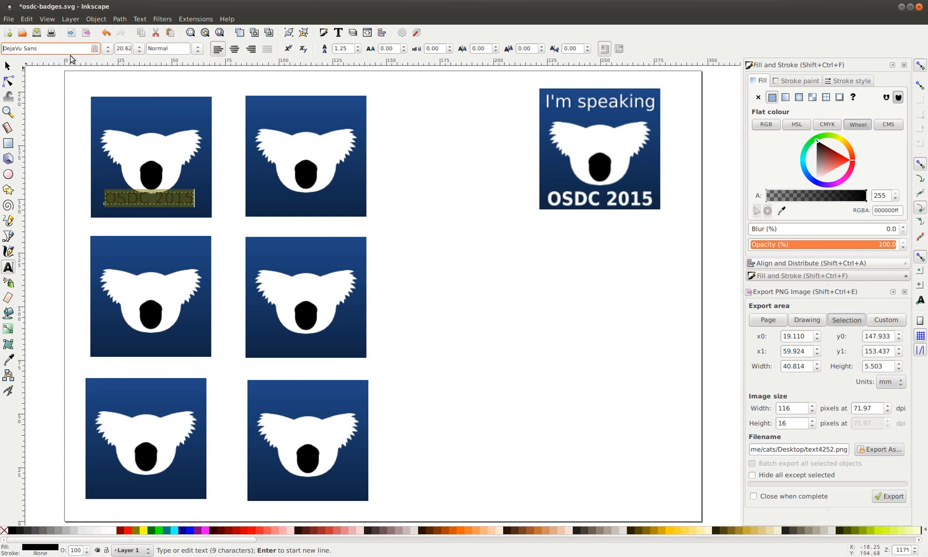
click(198, 50)
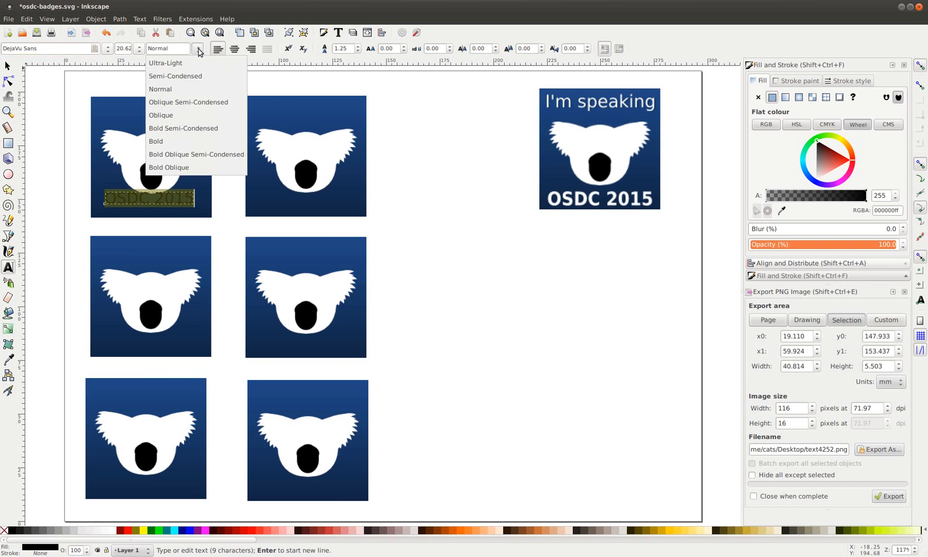
click(201, 143)
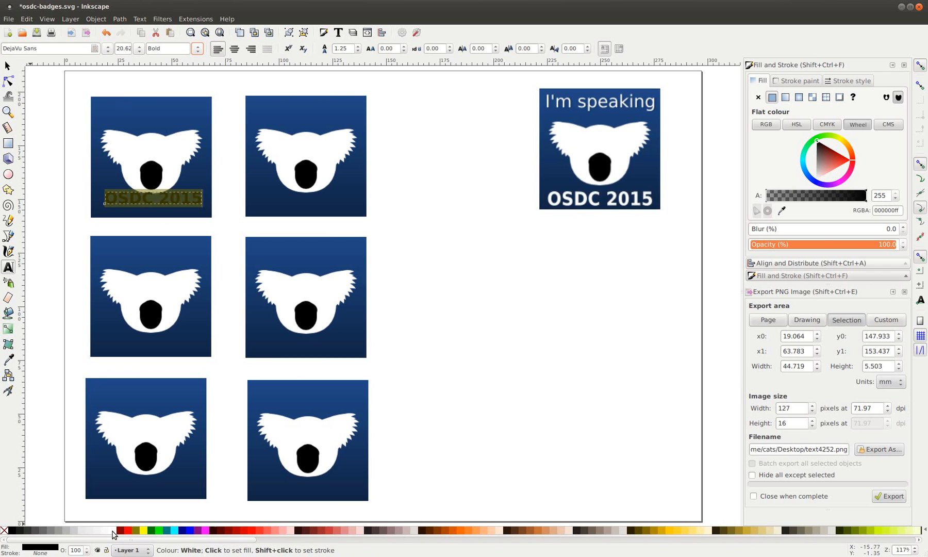
Colour the OSDC 2015 text white and move it down onto the koala's lower edge
click(113, 533)
click(7, 66)
drag(168, 205, 166, 211)
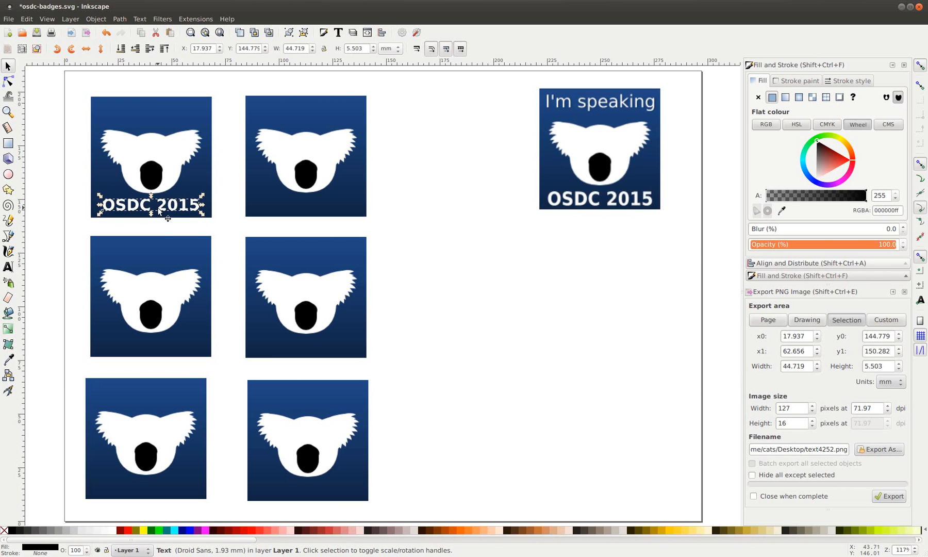
Shift the OSDC 2015 text left and scale it proportionally to span the koala's width
drag(121, 211, 111, 211)
key(ctrl)
drag(196, 199, 210, 196)
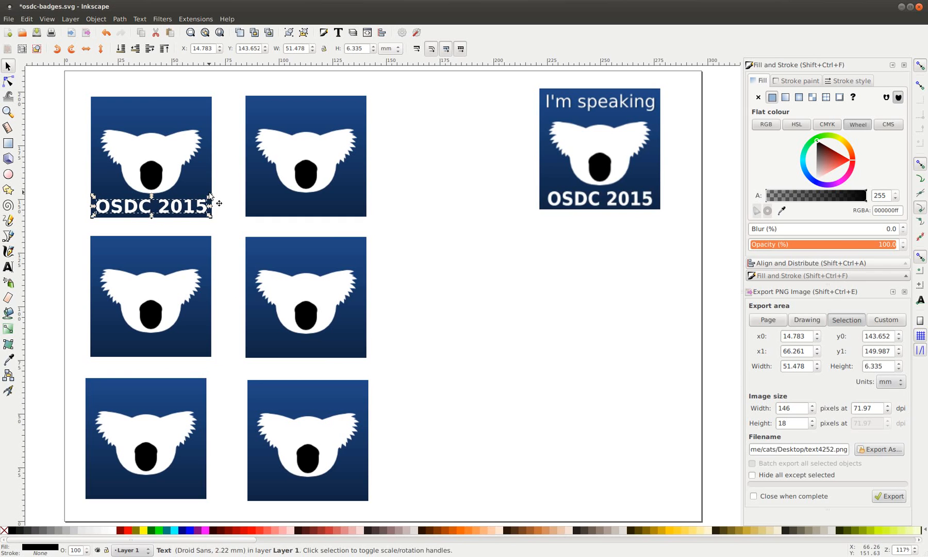
click(419, 213)
click(161, 211)
Create a linked clone of the OSDC 2015 text and stamp clones onto the other koalas
click(254, 35)
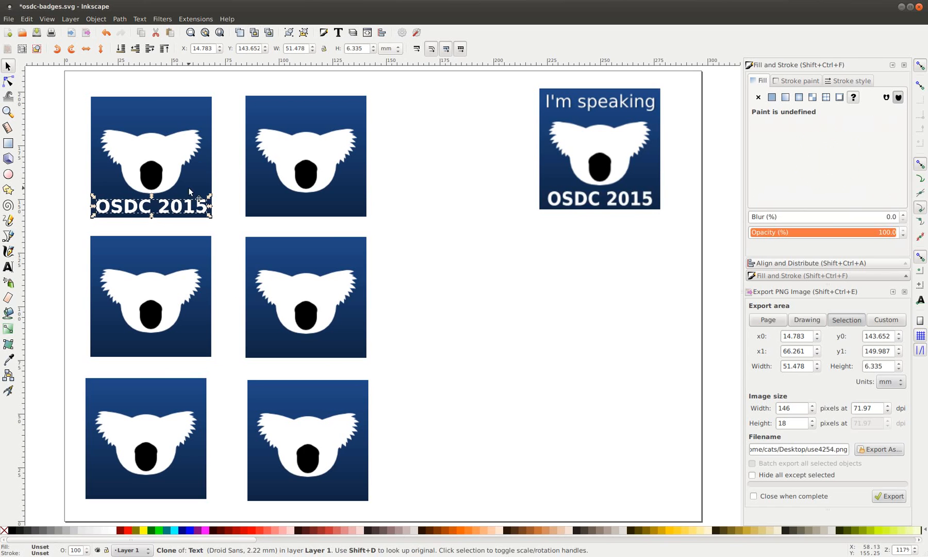
mouse_move(147, 215)
mouse_down()
mouse_move(304, 216)
mouse_move(143, 372)
mouse_move(143, 341)
mouse_move(144, 351)
mouse_move(305, 354)
mouse_move(226, 437)
mouse_move(142, 492)
mouse_move(304, 496)
mouse_up()
key(space)
key(space)
key(space)
key(space)
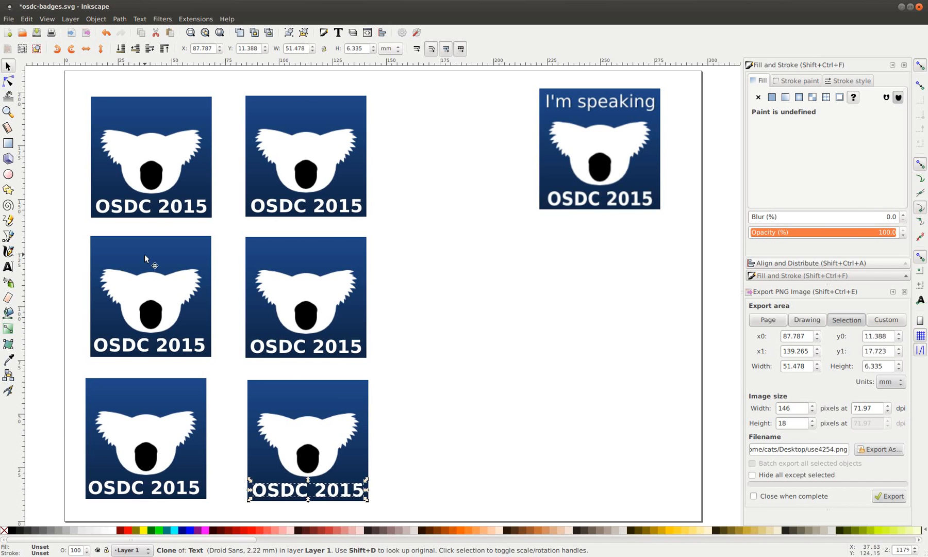
Test the clone link by turning the original red, undo it, then select the left column
click(147, 210)
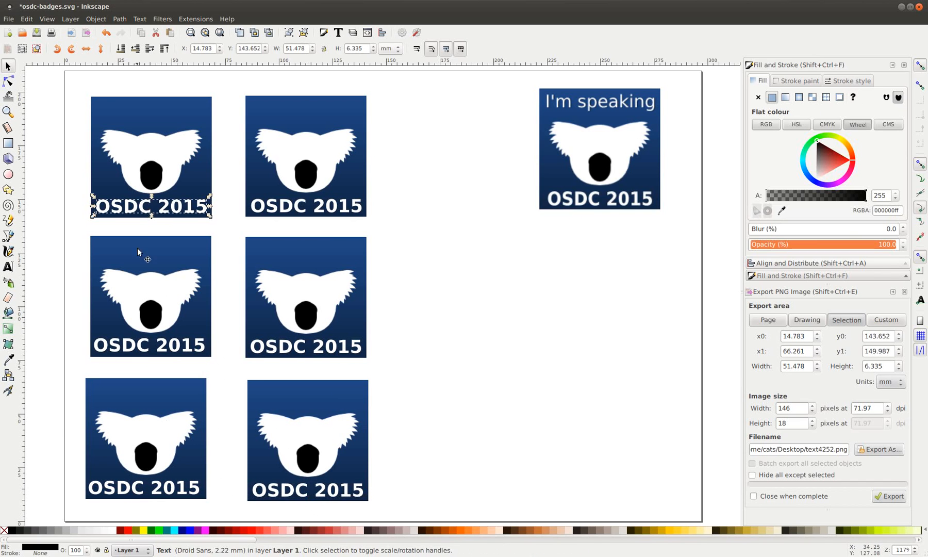
click(250, 530)
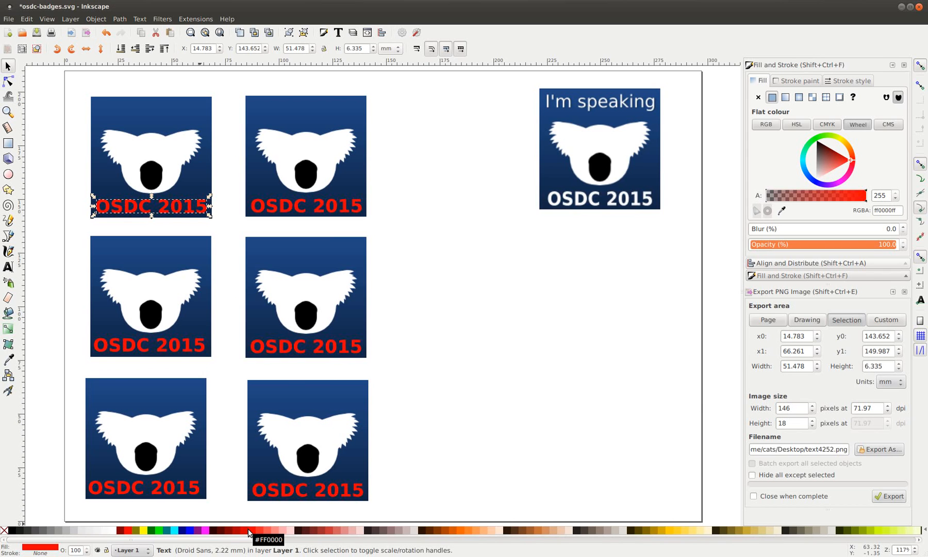
key(ctrl+z)
click(503, 257)
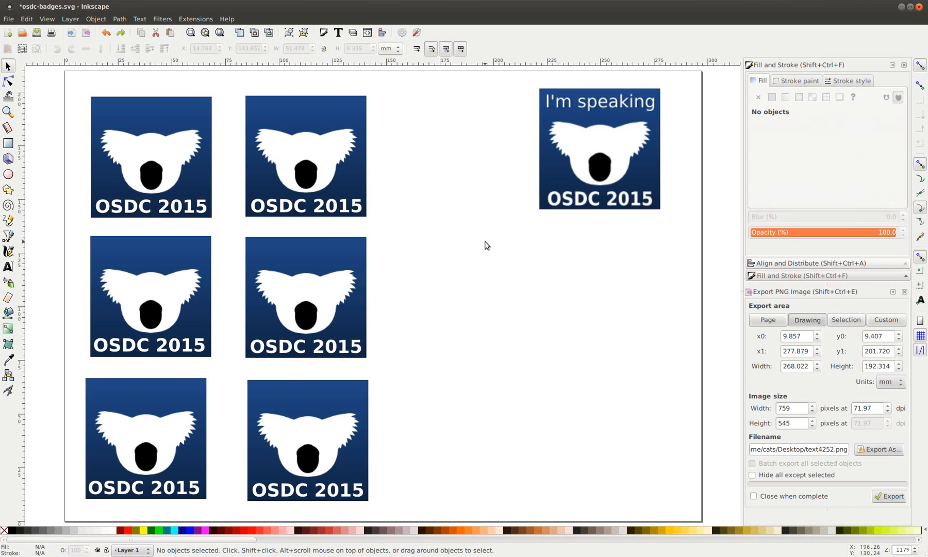
drag(71, 82, 220, 513)
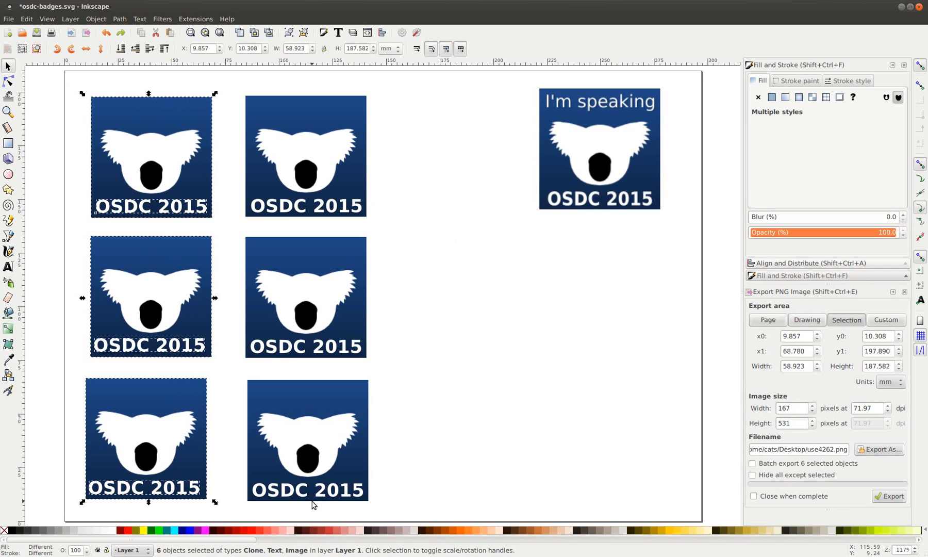
Centre the left and middle badge columns on their vertical axes using Align and Distribute
click(794, 263)
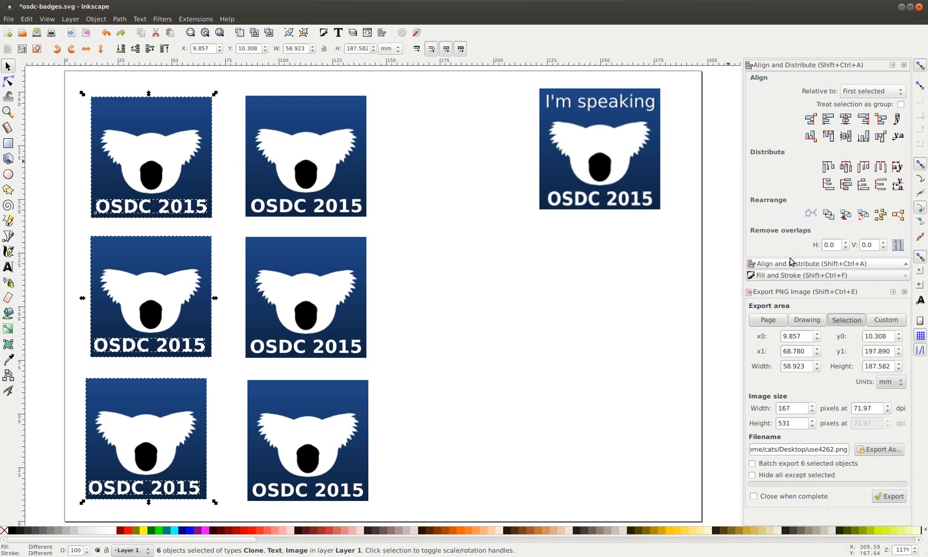
click(846, 120)
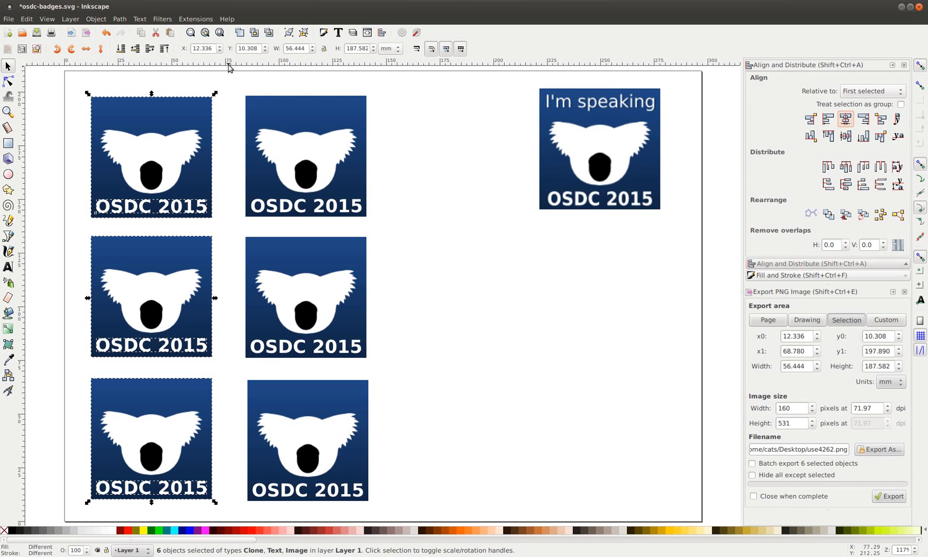
drag(230, 81, 415, 516)
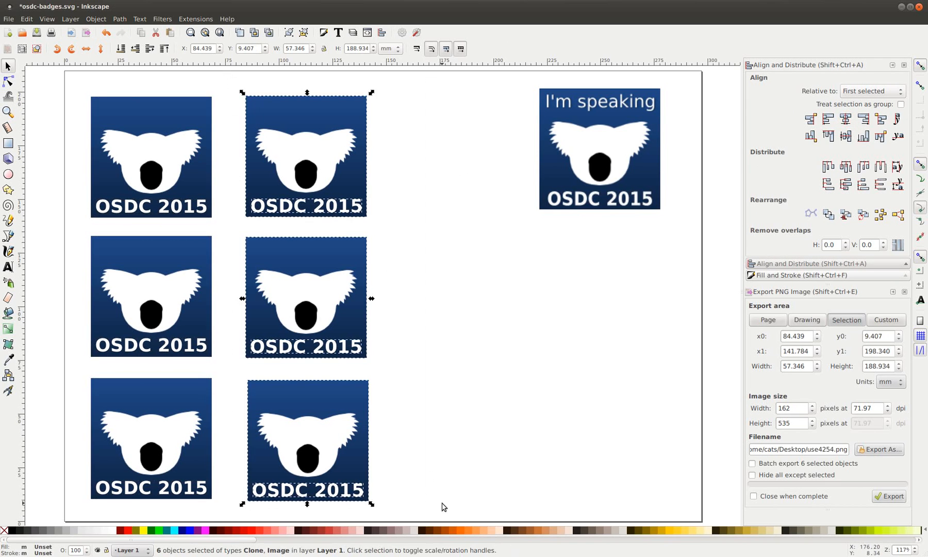
click(845, 119)
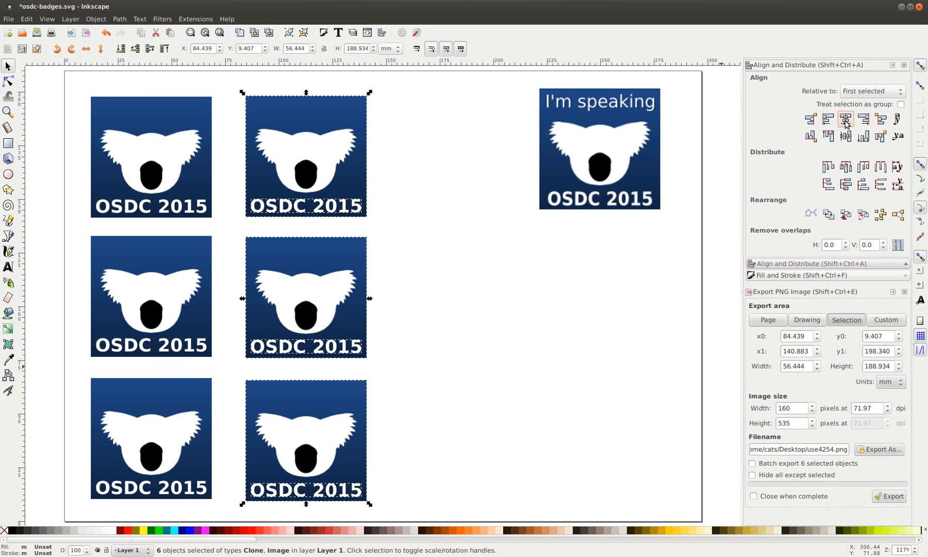
click(417, 262)
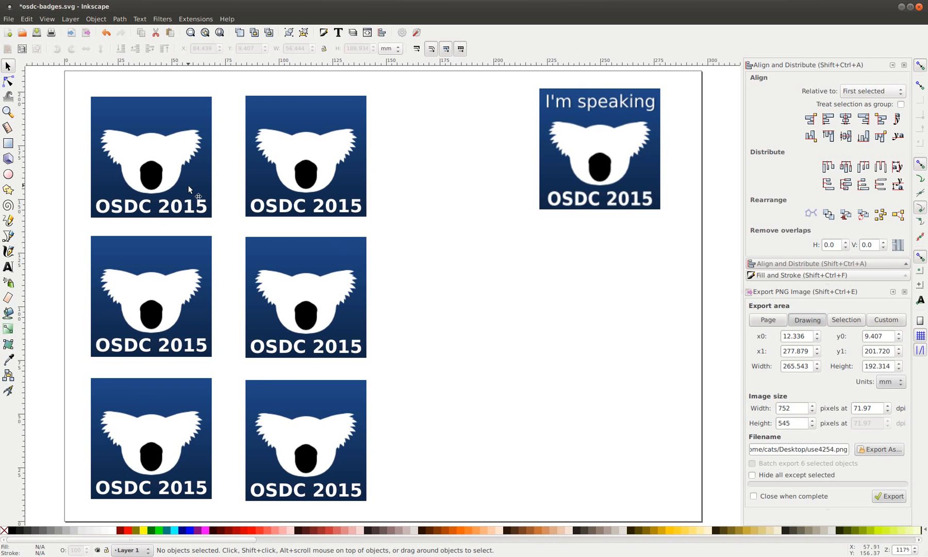
Add a white DejaVu Sans 'I'm speaking' label on the first badge
click(9, 267)
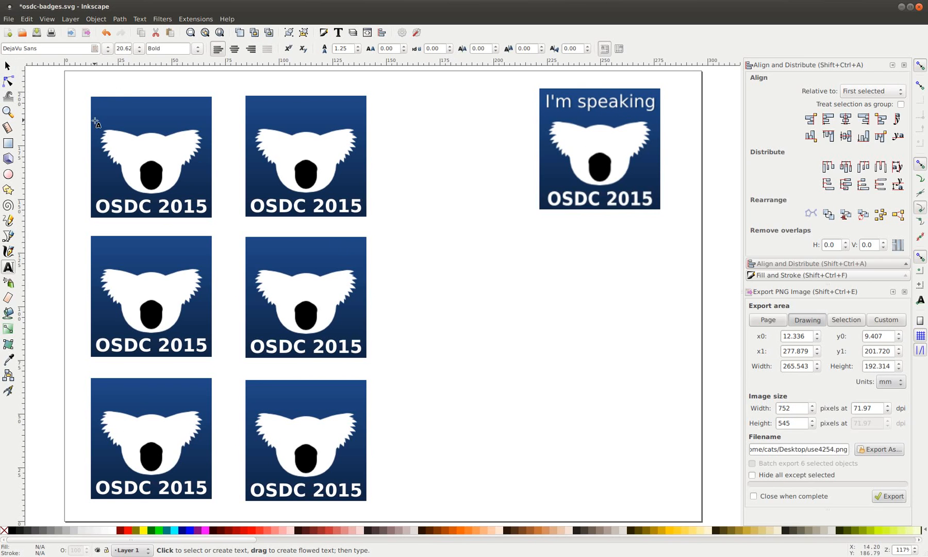
click(103, 106)
text(I'm speaking)
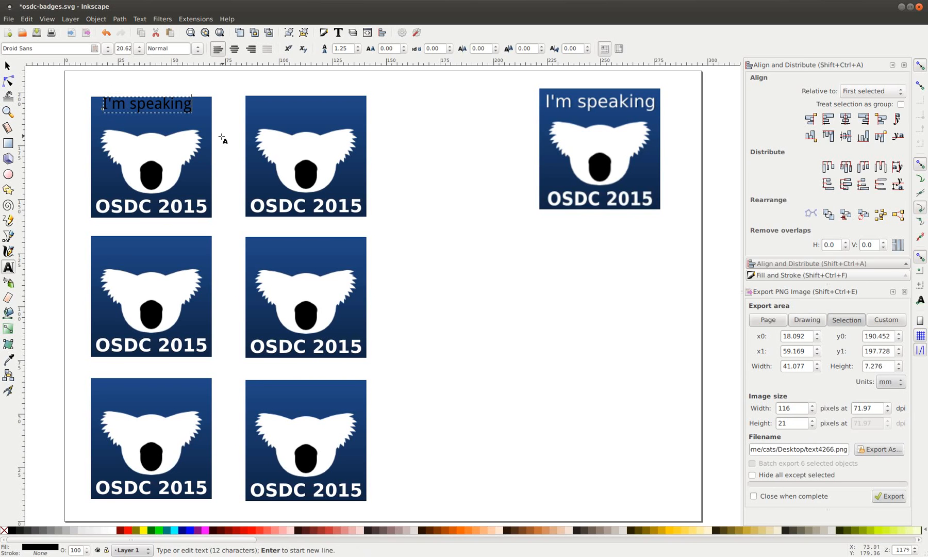
drag(102, 105, 192, 105)
click(54, 48)
triple_click(54, 49)
text(dej)
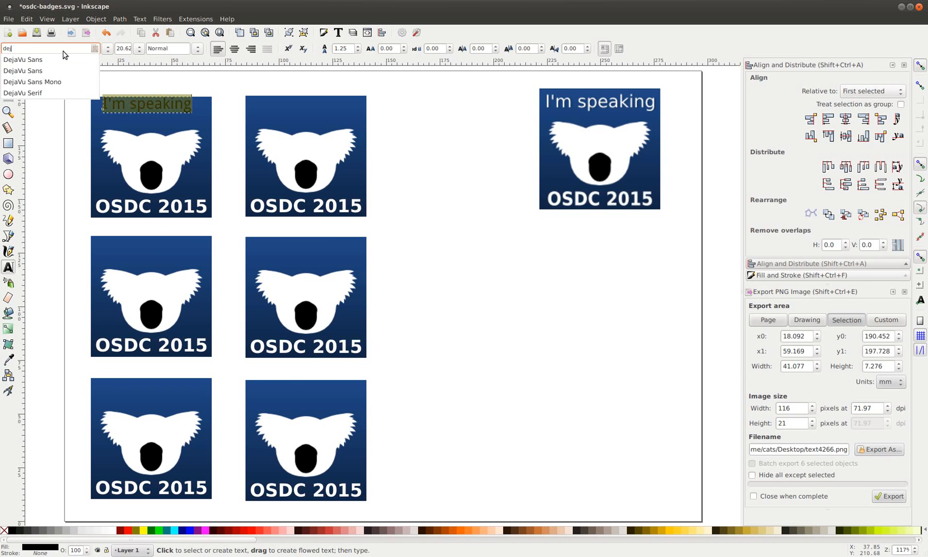
click(68, 61)
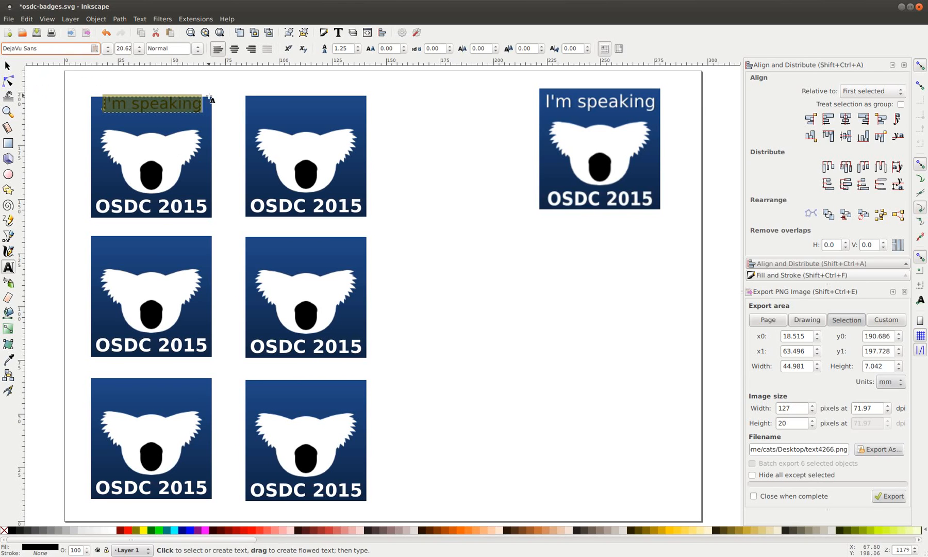
click(110, 529)
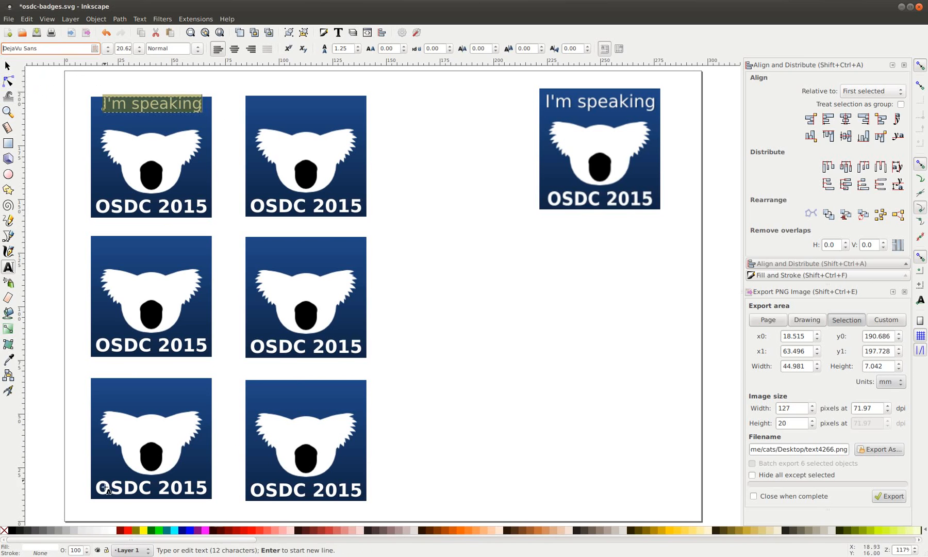
Move the 'I'm speaking' label to the first badge's top and enlarge it slightly
click(8, 65)
drag(143, 103, 135, 109)
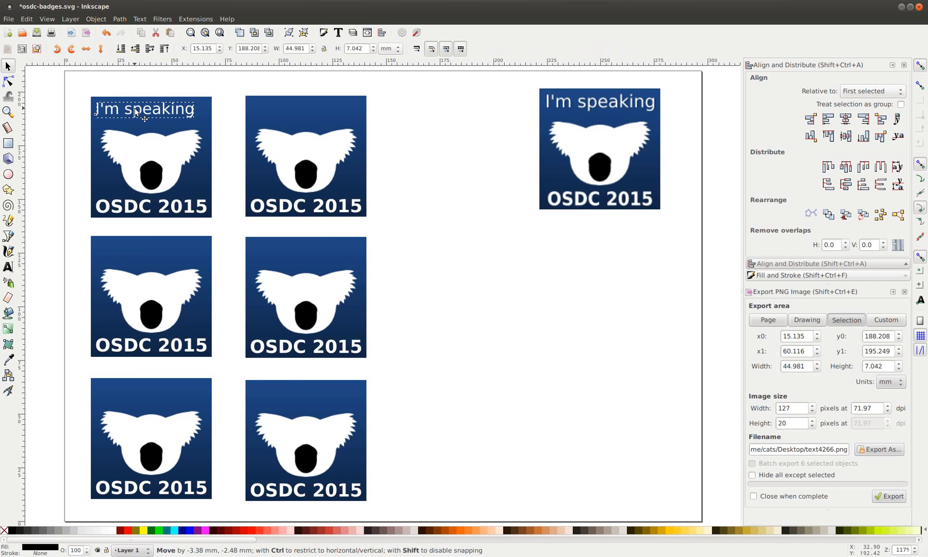
drag(199, 122, 211, 124)
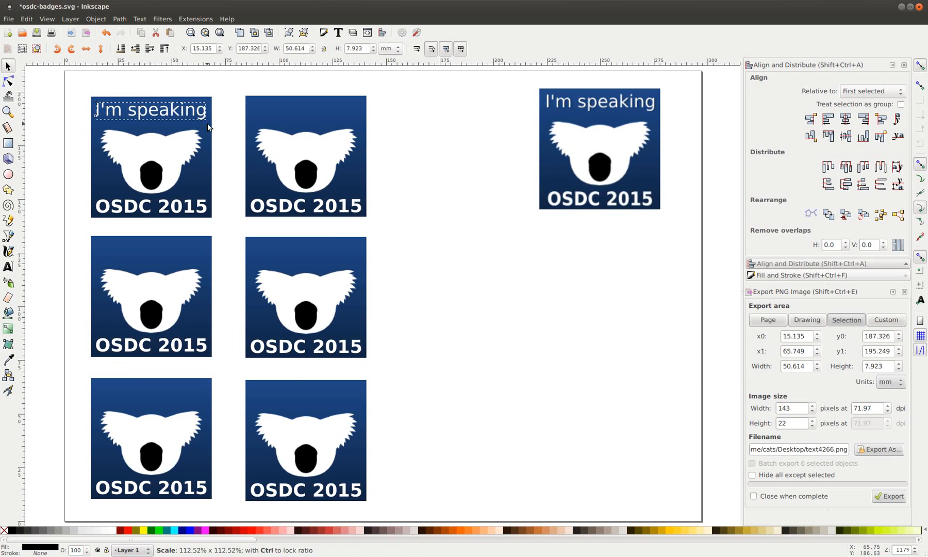
click(483, 89)
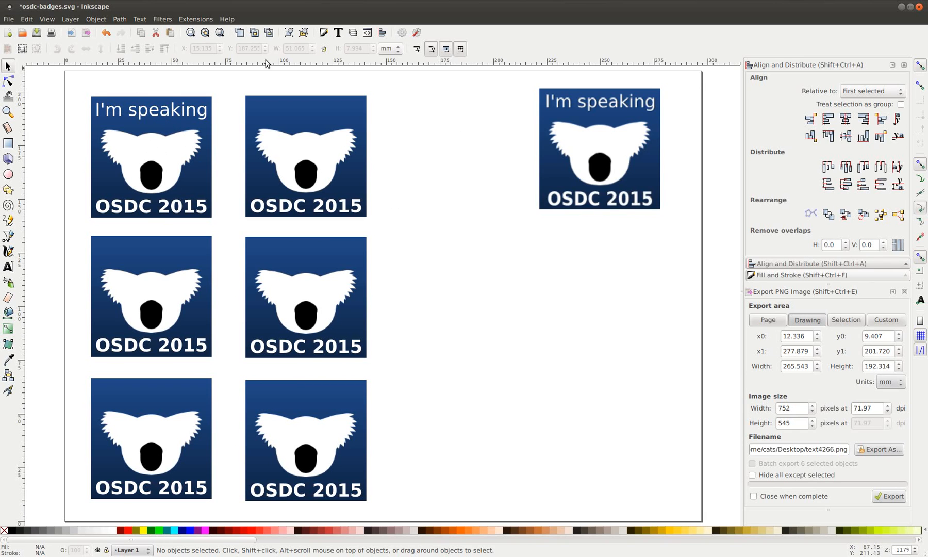
Duplicate the 'I'm speaking' label onto the other badges
click(143, 111)
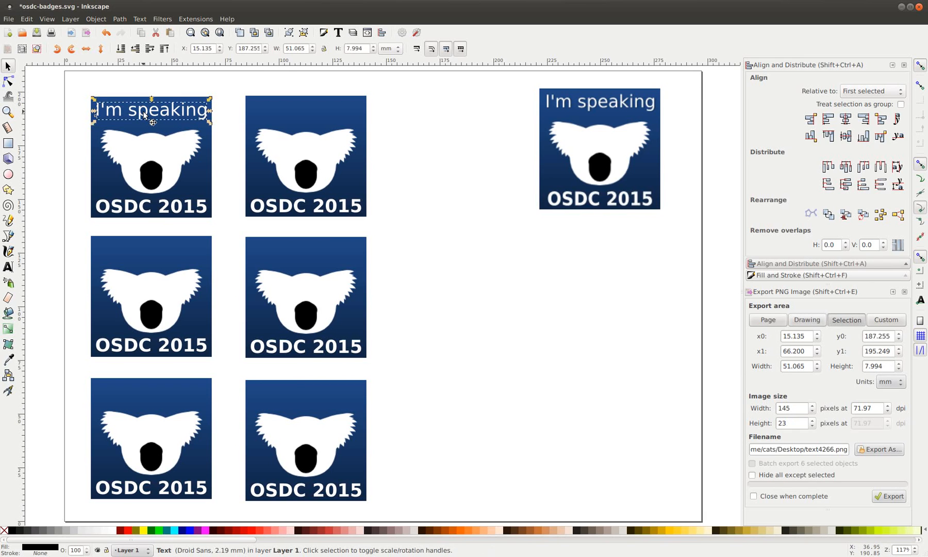
key(ctrl+d)
drag(145, 114, 147, 391)
key(ctrl+d)
key(ctrl+d)
key(ctrl+d)
drag(143, 392, 304, 400)
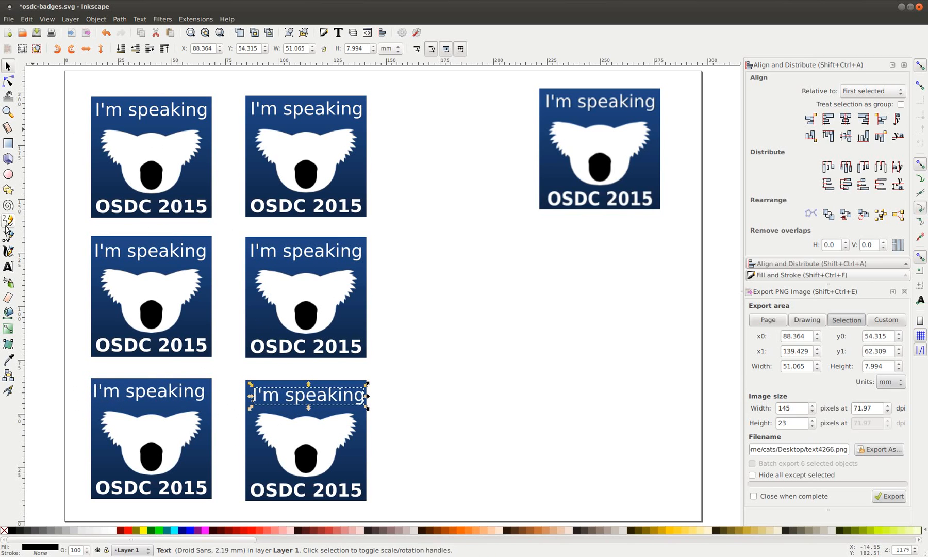
click(8, 266)
Change two labels to 'I'm going' and 'I'm volunteer', shrinking the latter to fit its badge
double_click(327, 109)
text(going)
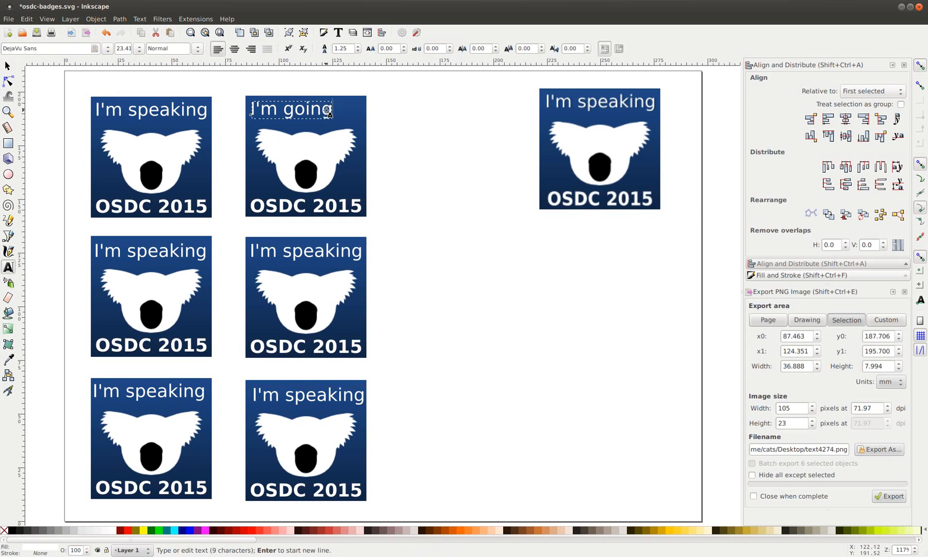
double_click(155, 250)
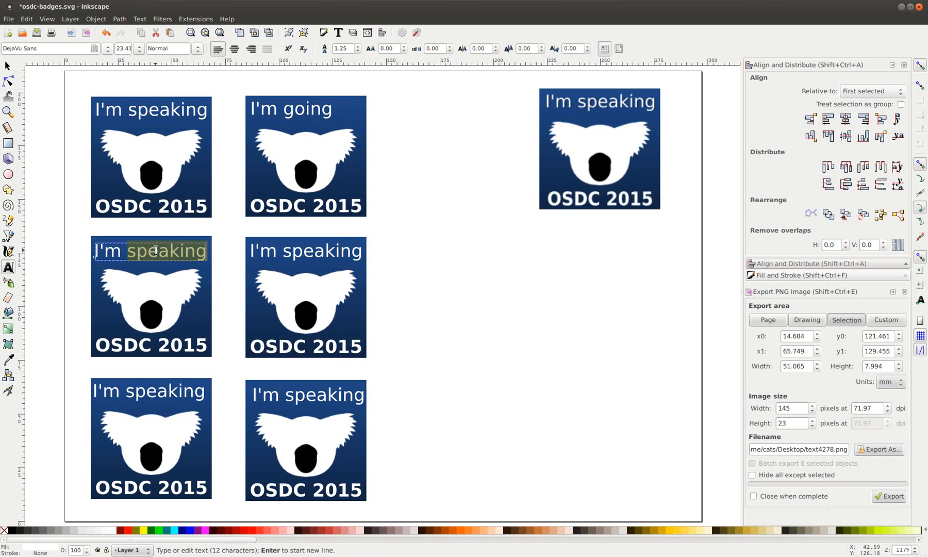
text(volun)
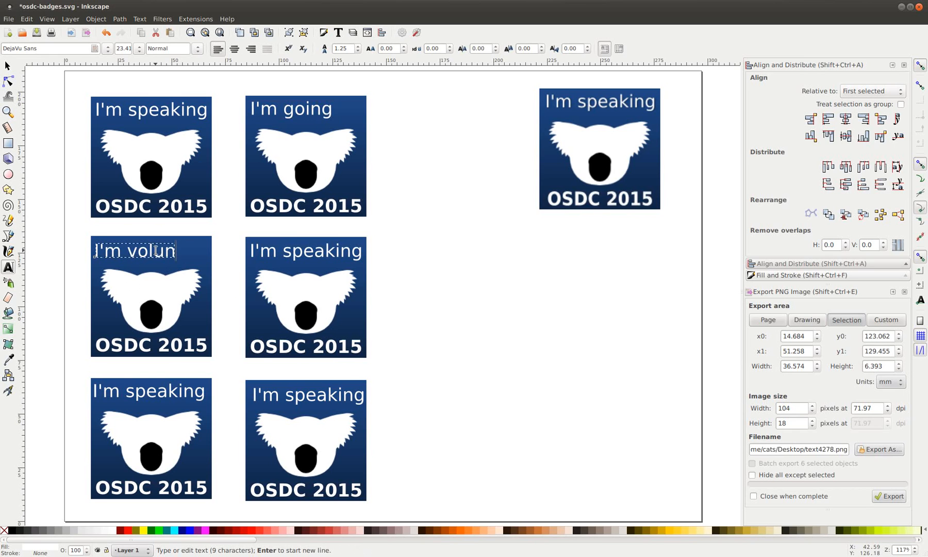
text(t)
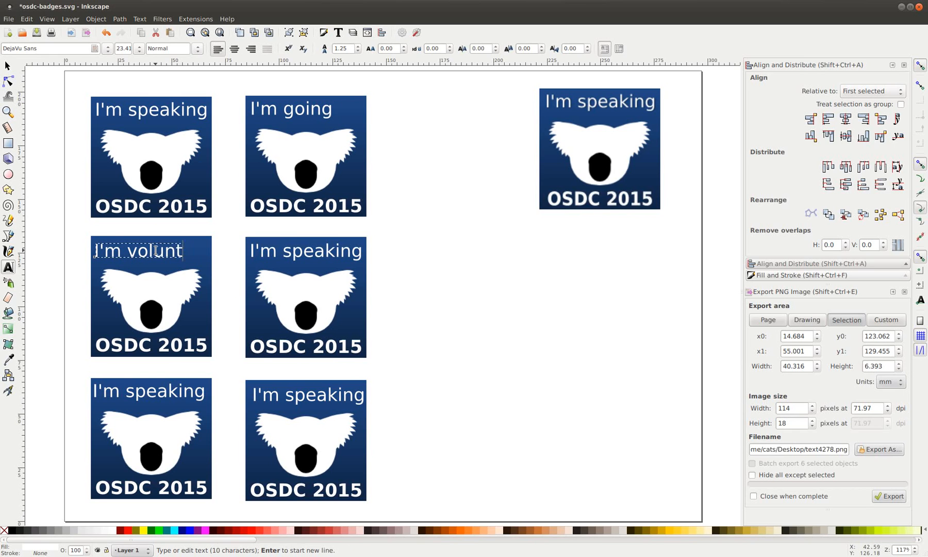
text(eer)
key(Escape)
click(10, 69)
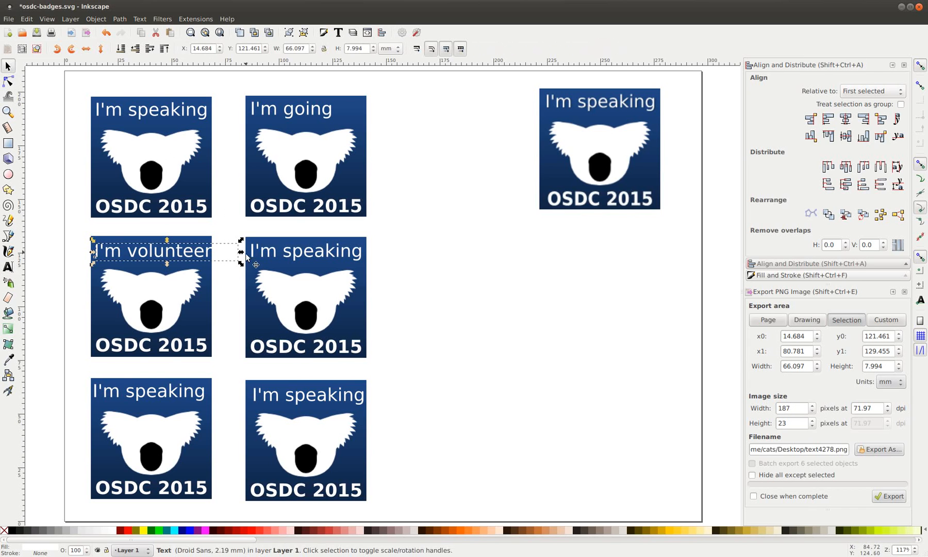
mouse_move(242, 264)
mouse_down()
mouse_move(227, 265)
mouse_move(237, 266)
mouse_up()
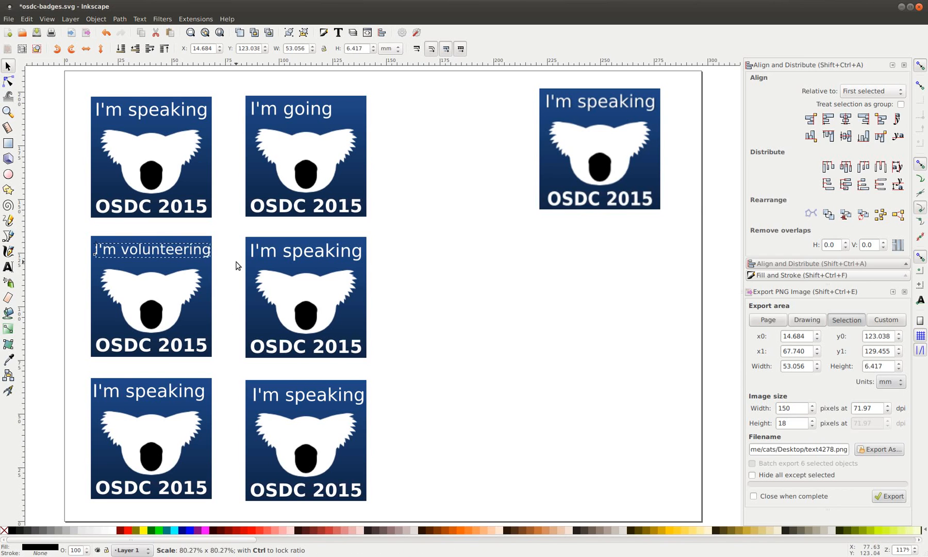
Correct the middle-left label to 'I'm a volunteer' and relabel the middle-right badge 'I'm a sponsor'
click(7, 266)
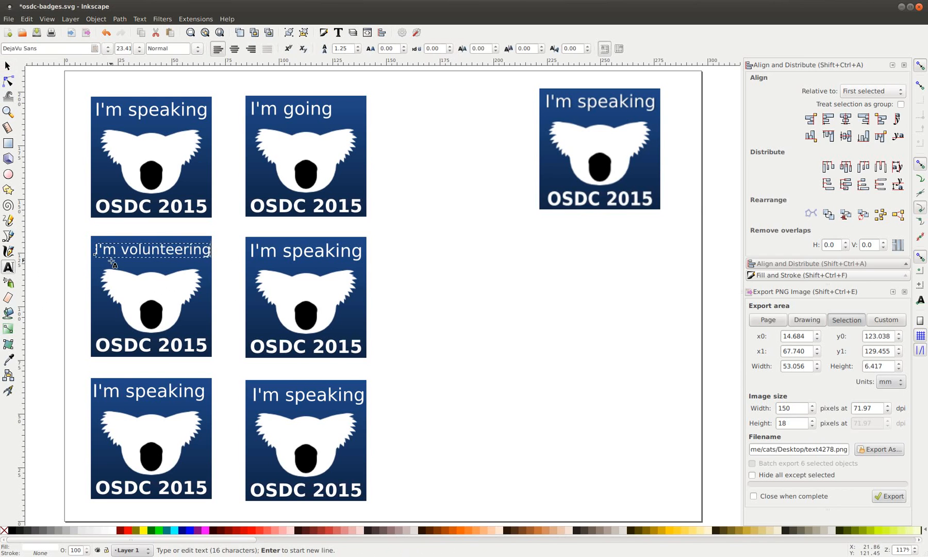
triple_click(124, 251)
click(124, 251)
key(shift+End)
text(a volunteer)
key(Escape)
double_click(303, 250)
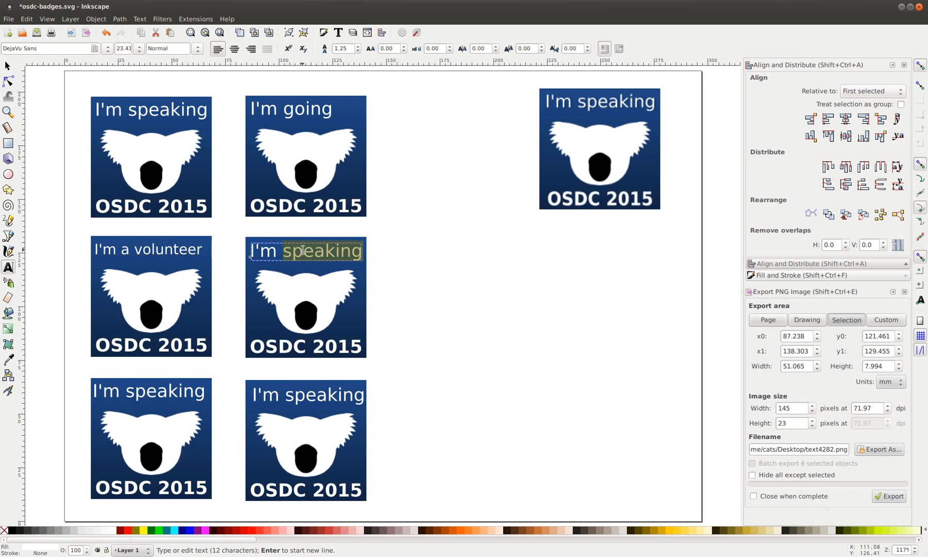
text(a sponsor)
key(F1)
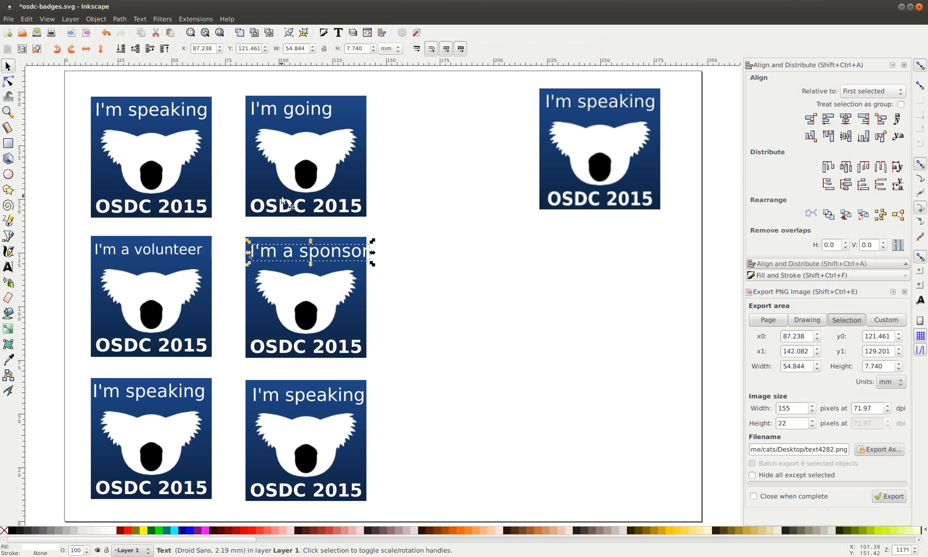
Shrink the 'I'm a sponsor' label slightly and enlarge the 'I'm going' label
drag(374, 265, 374, 265)
click(312, 103)
drag(335, 121, 354, 134)
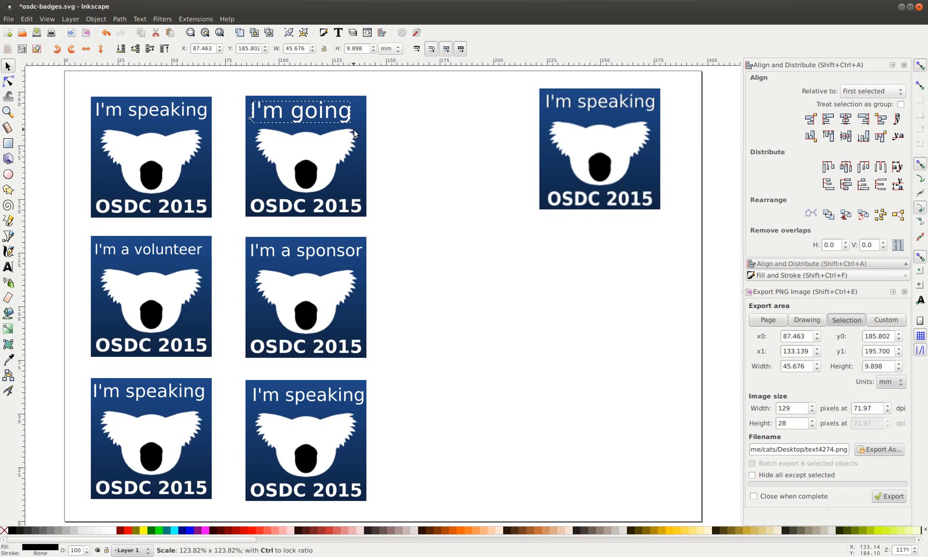
drag(300, 117, 300, 118)
Add an exclamation mark to make 'I'm going!' and nudge the label into place
click(7, 269)
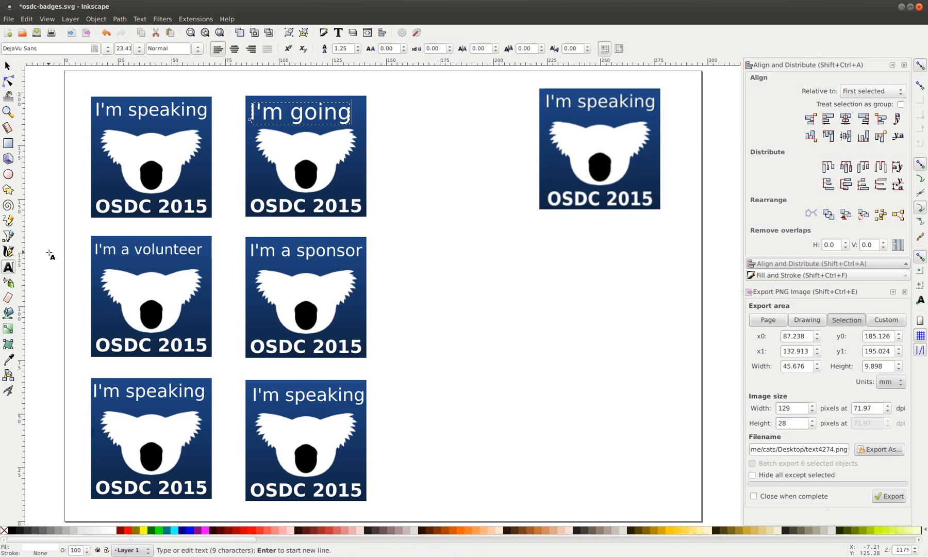
click(345, 115)
text(!)
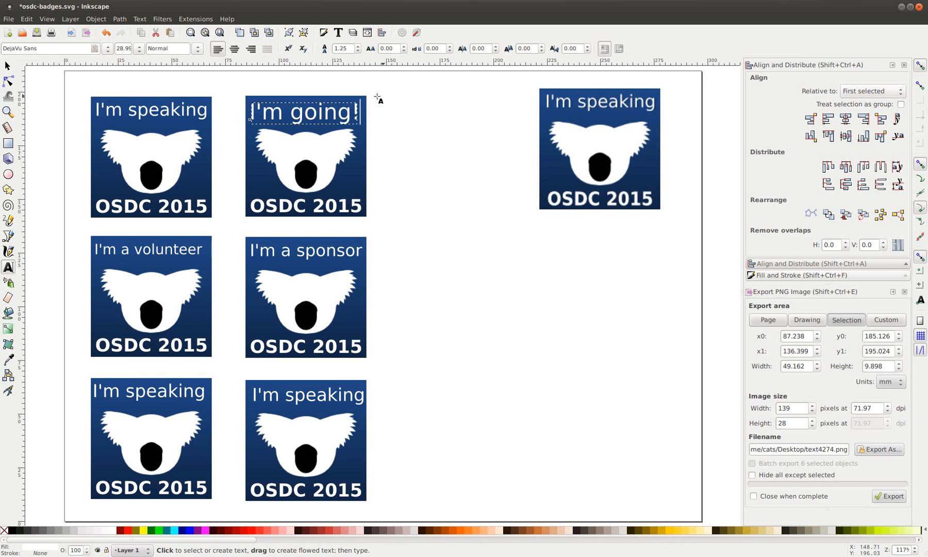
key(F1)
click(422, 119)
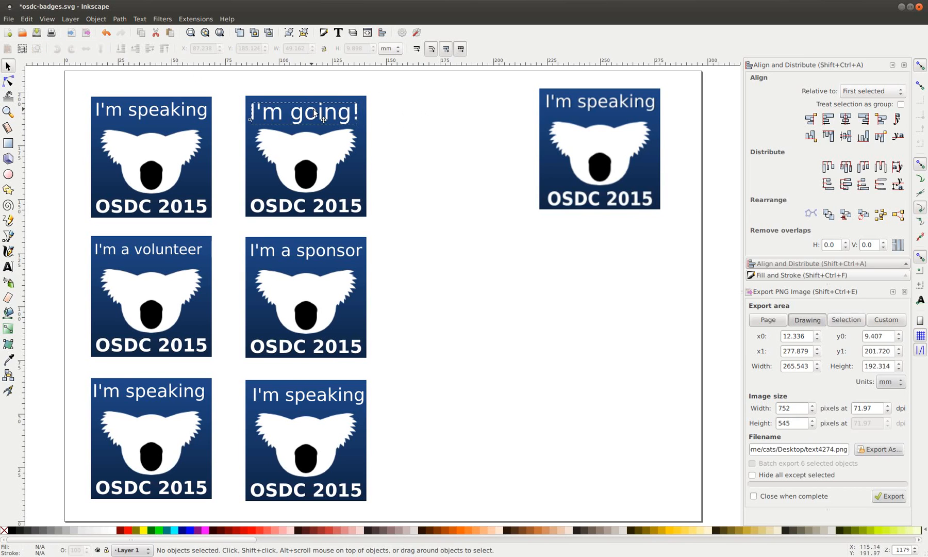
drag(312, 112, 314, 114)
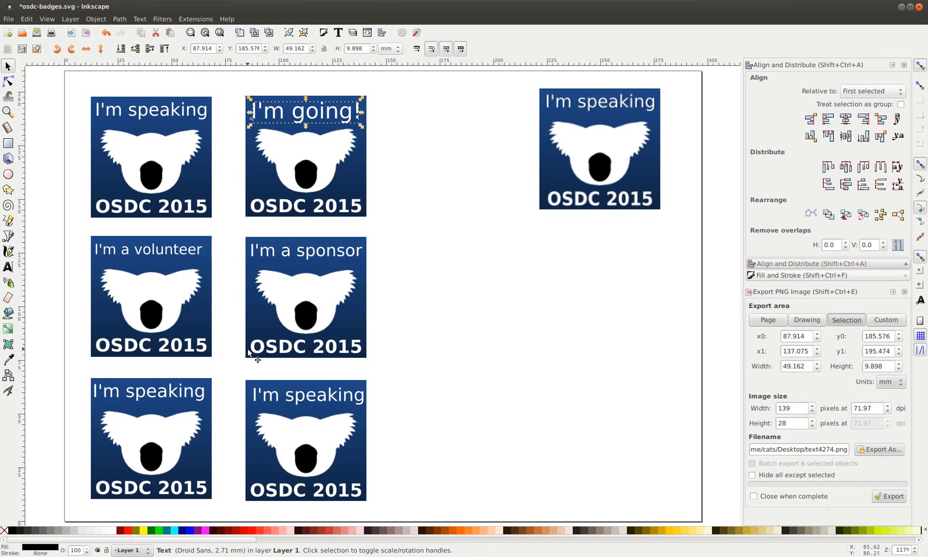
Replace 'speaking' with '...' on both bottom-row badges
click(8, 267)
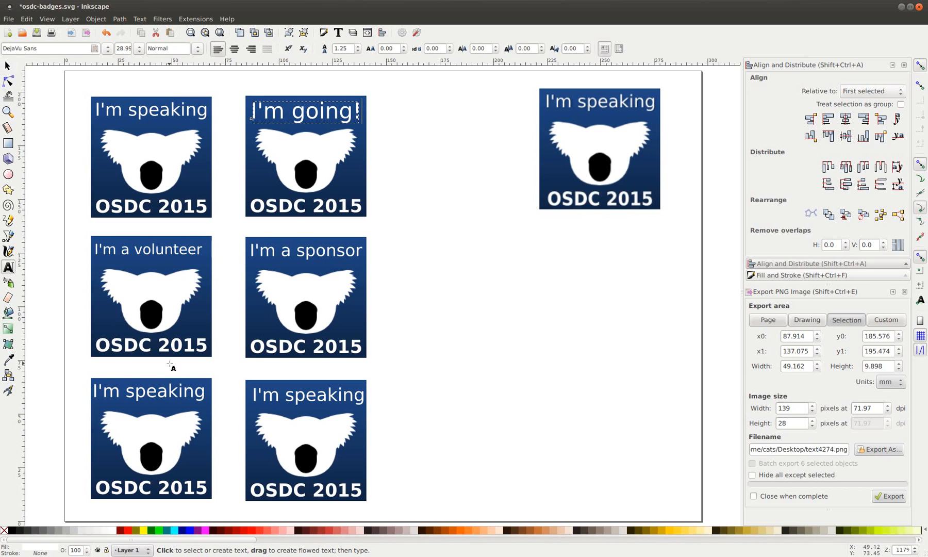
double_click(158, 393)
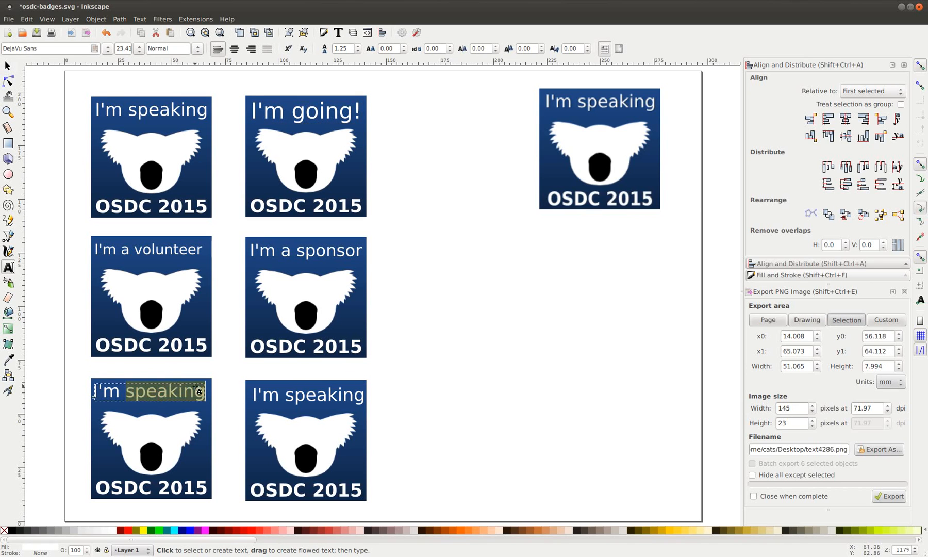
text(...)
double_click(331, 395)
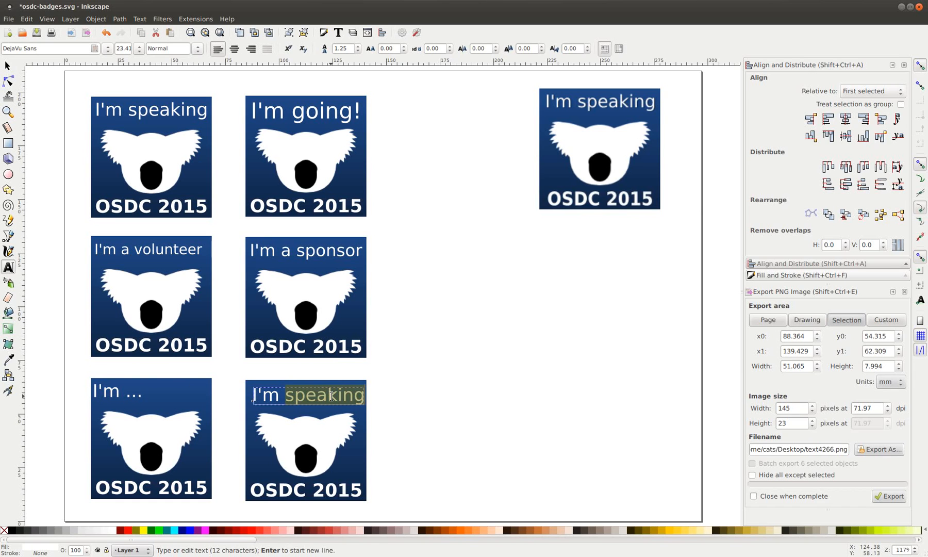
text(...)
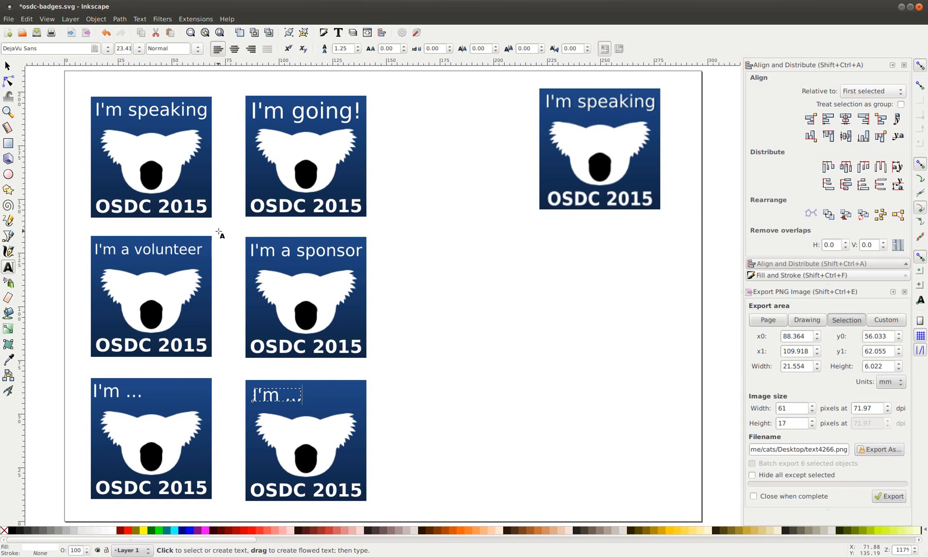
click(8, 66)
click(390, 293)
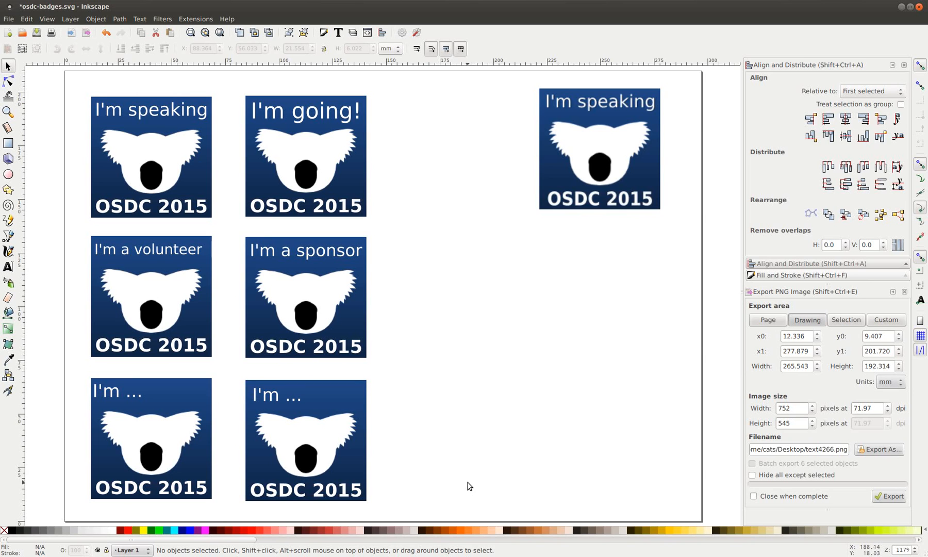
Centre the volunteer and sponsor labels on their badges using Center on vertical axis
drag(80, 85, 233, 374)
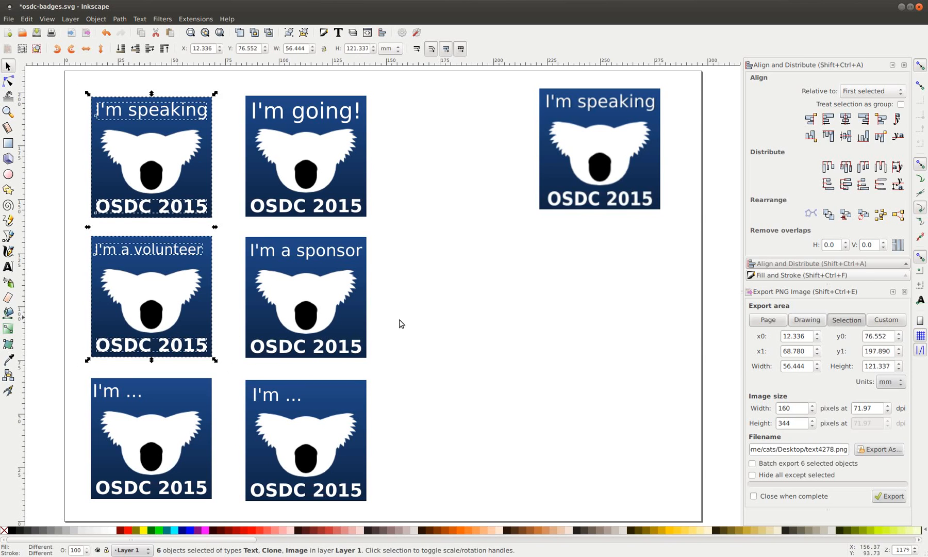
click(845, 119)
drag(237, 91, 378, 364)
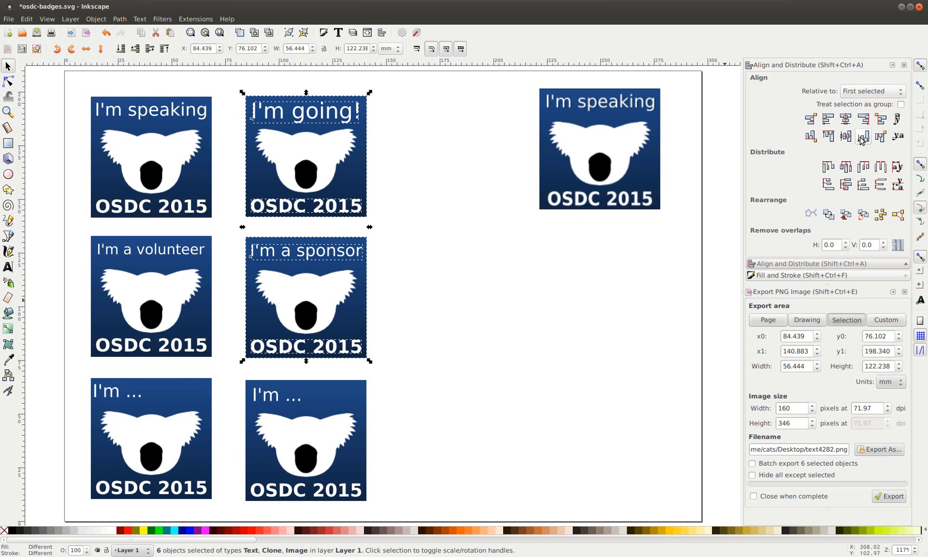
click(848, 126)
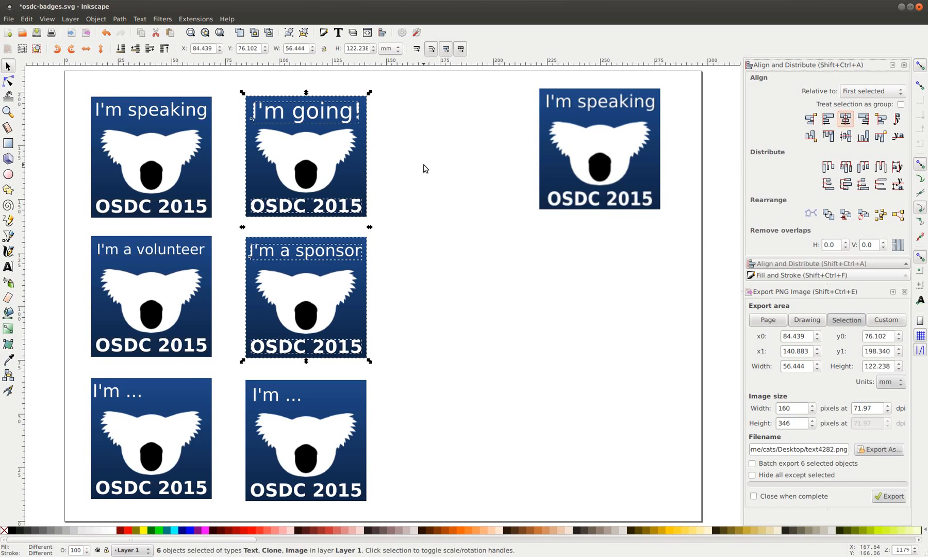
click(419, 192)
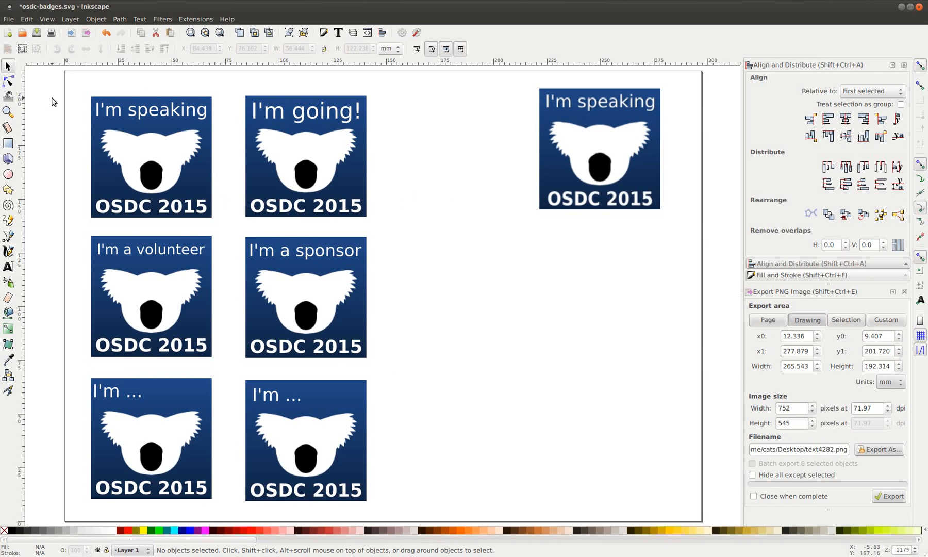
Group each of the four upper badges separately with Ctrl+G, then select all four groups
drag(77, 86, 216, 227)
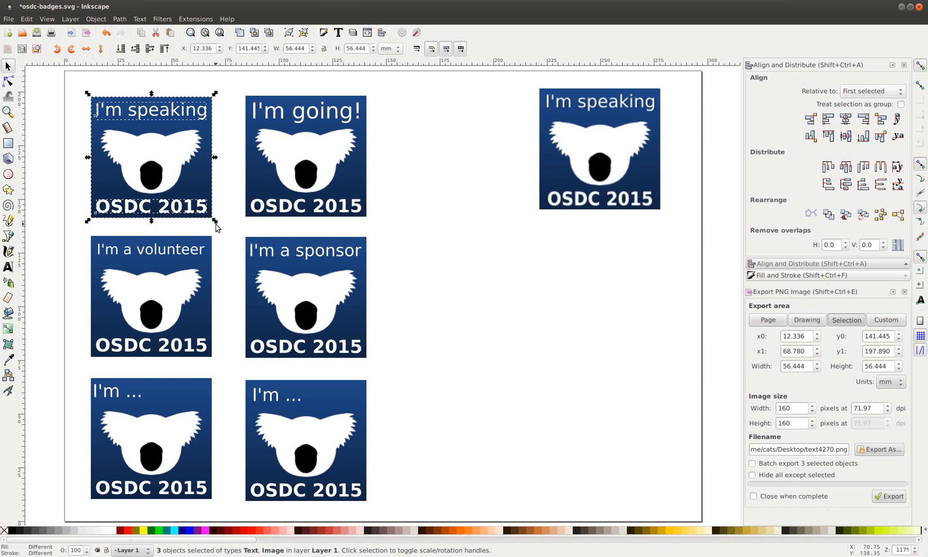
key(ctrl+g)
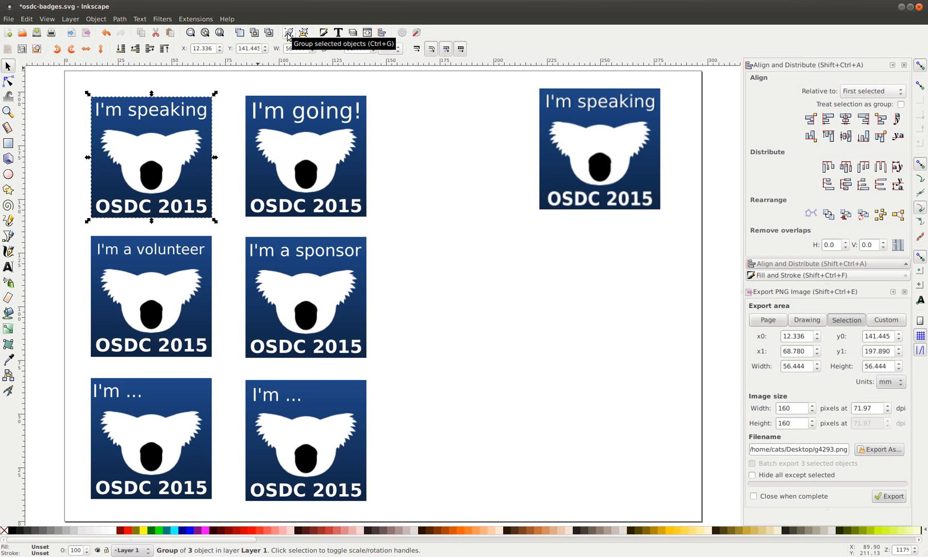
drag(230, 84, 384, 230)
key(ctrl+g)
drag(83, 230, 225, 380)
key(ctrl+g)
drag(235, 228, 376, 371)
key(ctrl+g)
key(Escape)
drag(76, 85, 376, 369)
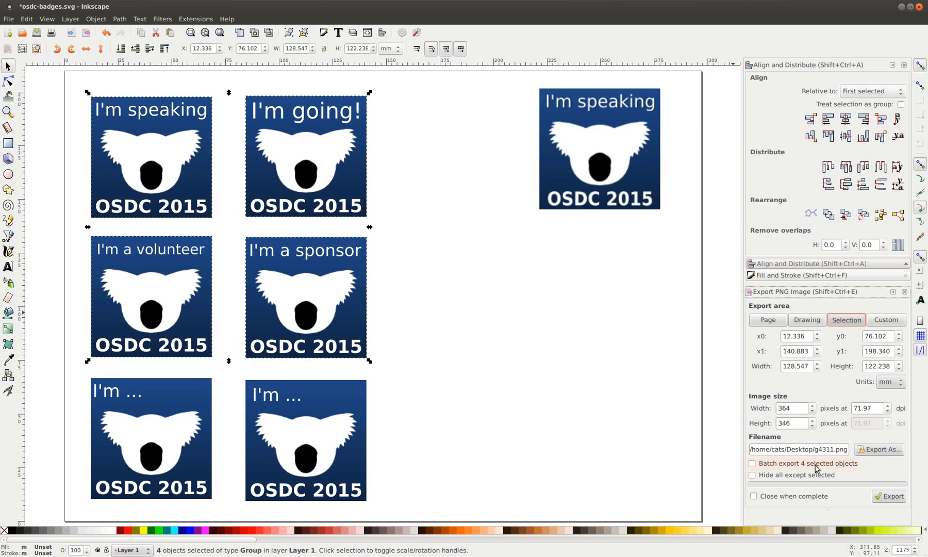
Rename the export file to osdc-badges and batch-export the four selected badges as separate PNGs
click(752, 463)
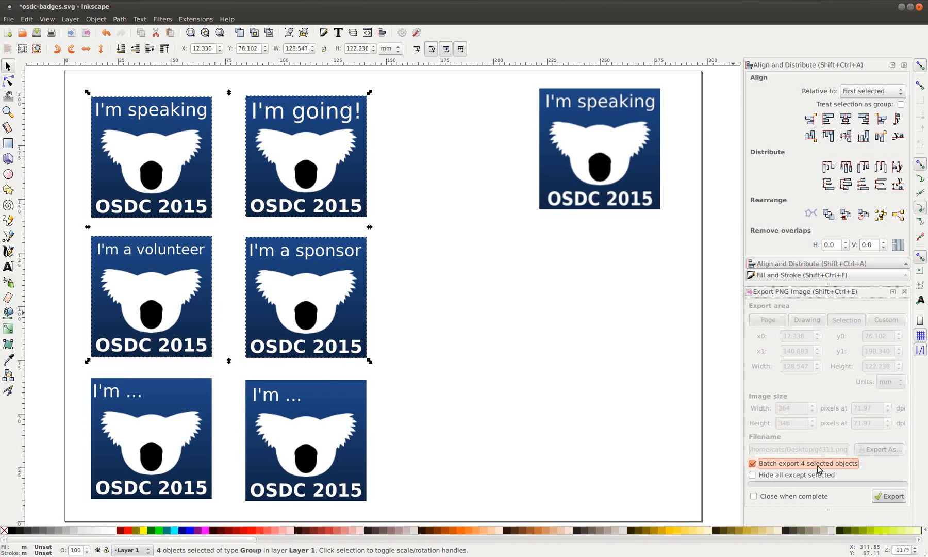
click(752, 463)
click(831, 448)
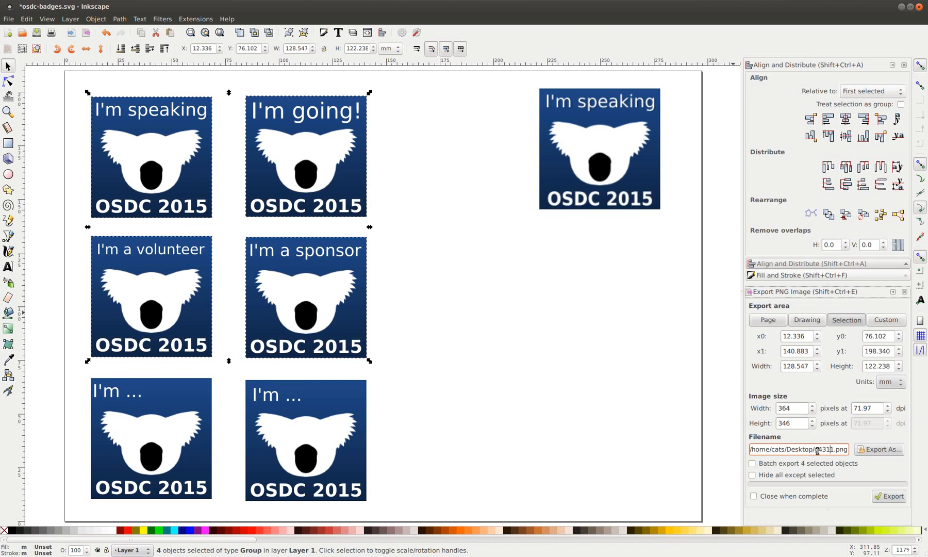
drag(815, 449, 828, 449)
text(osdc-badges)
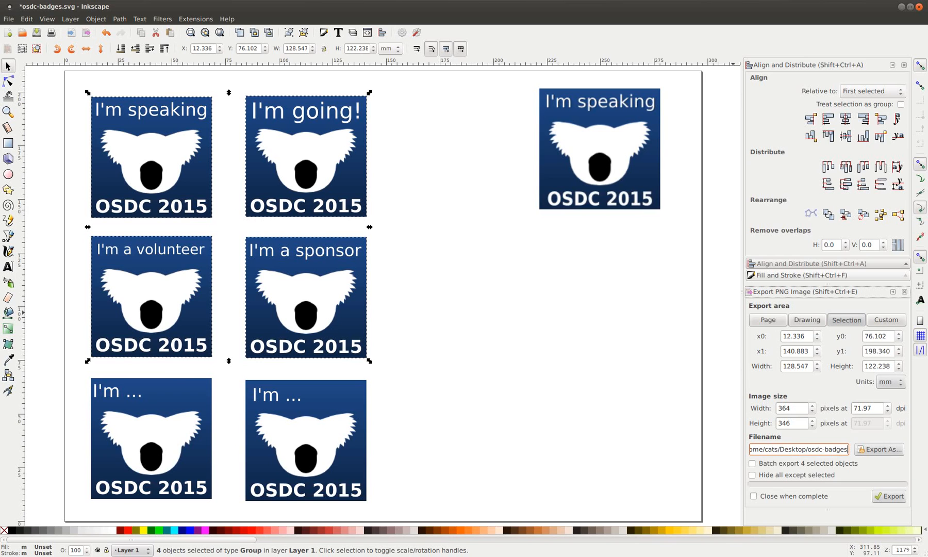
click(800, 466)
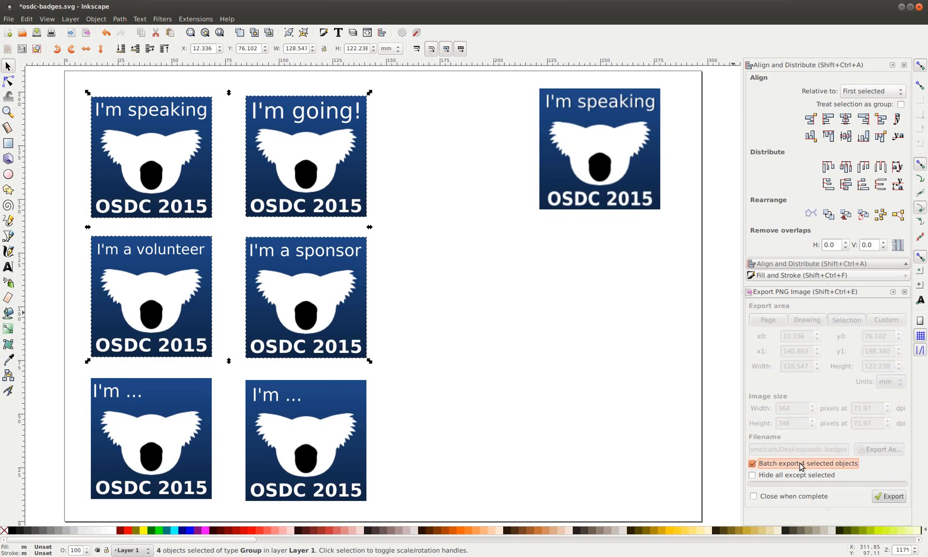
click(890, 496)
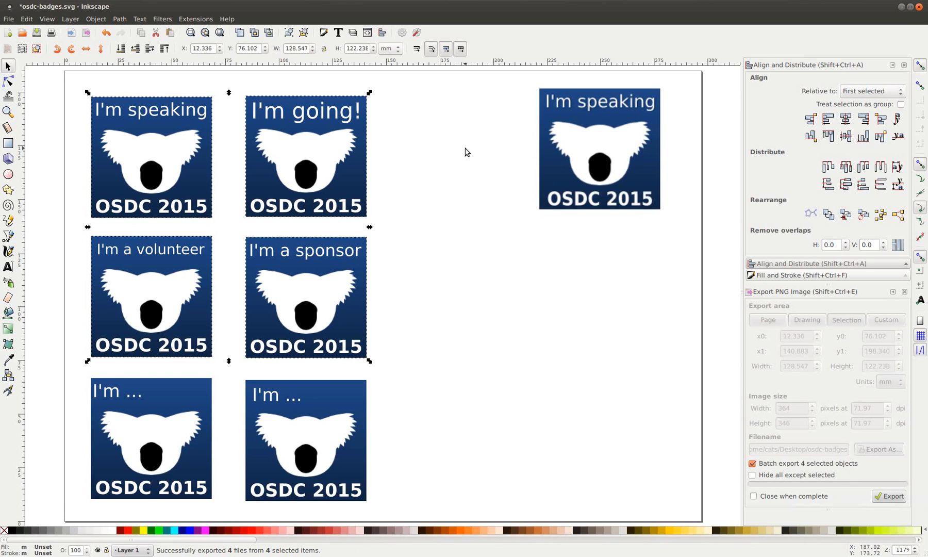
Start a new document and browse the import dialog to the Desktop, sorted newest first
click(8, 34)
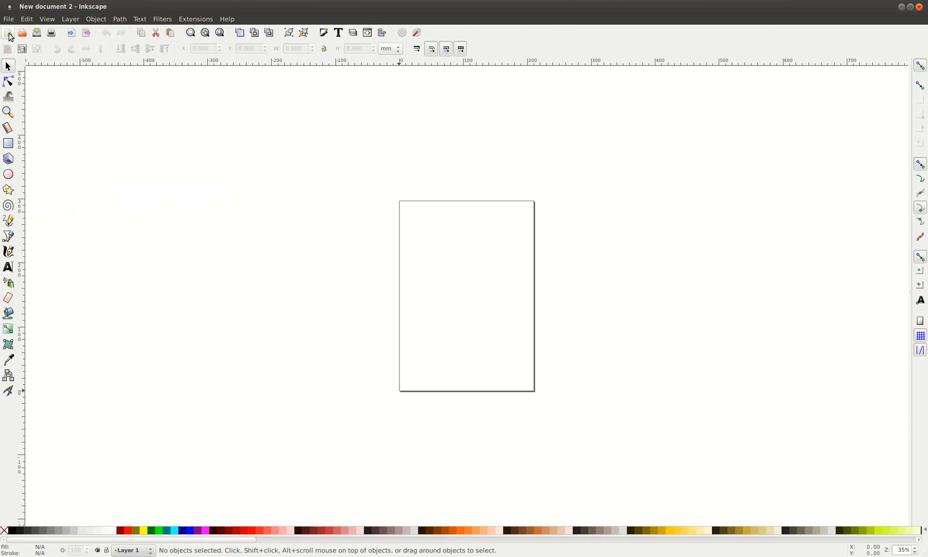
click(72, 33)
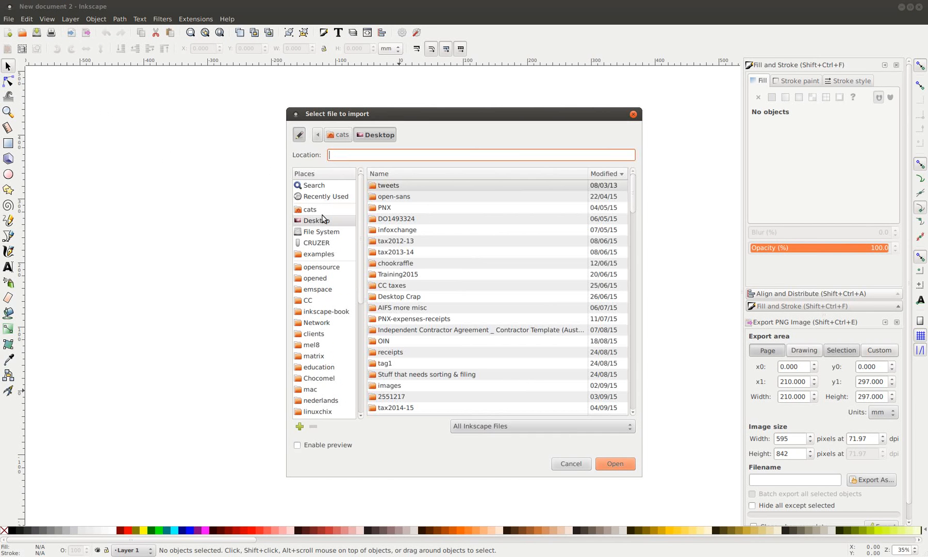
click(322, 219)
click(602, 174)
scroll(533, 232, down, 3)
scroll(534, 233, down, 10)
Import the g4311.png badge and place it at the page's top-left corner
click(397, 279)
click(396, 287)
click(397, 300)
click(398, 311)
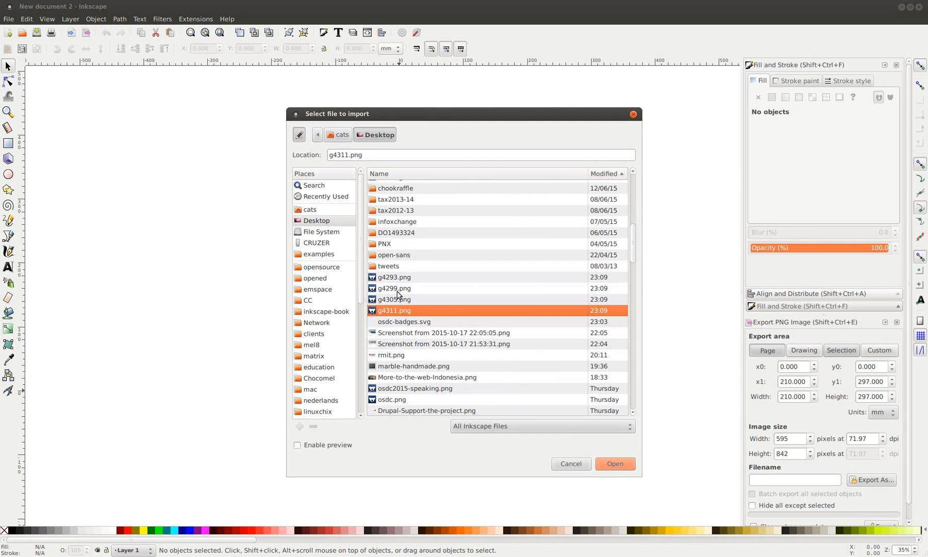
click(610, 463)
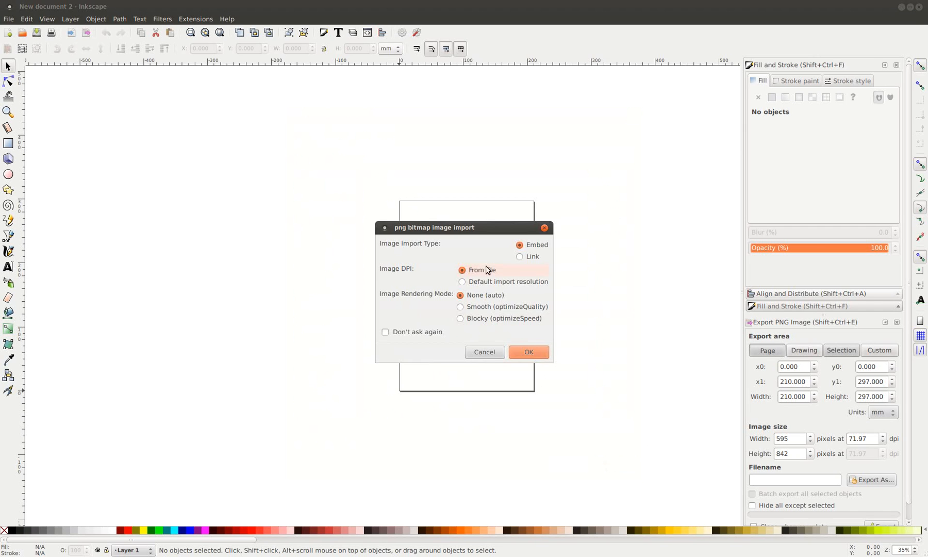
click(546, 349)
mouse_move(525, 368)
mouse_down()
mouse_move(397, 229)
mouse_move(428, 249)
mouse_move(419, 232)
mouse_up()
click(324, 281)
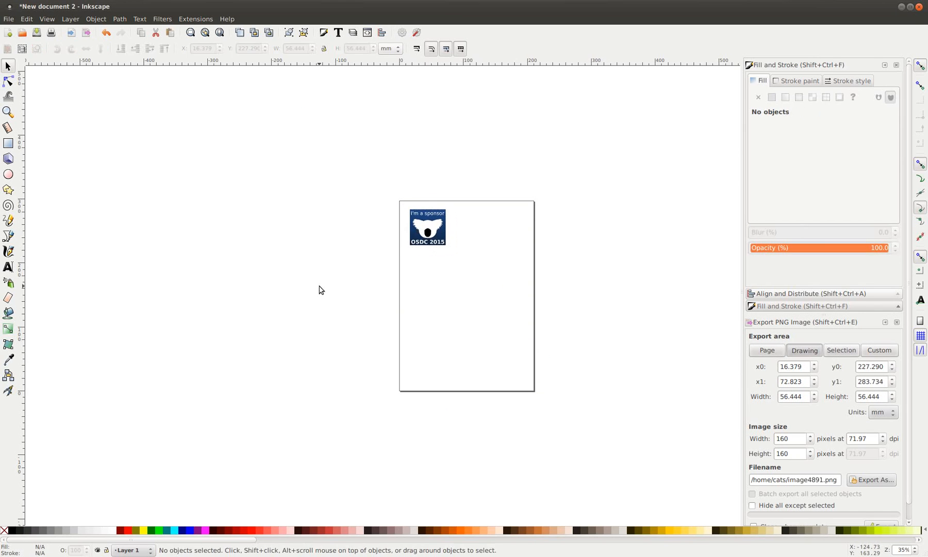